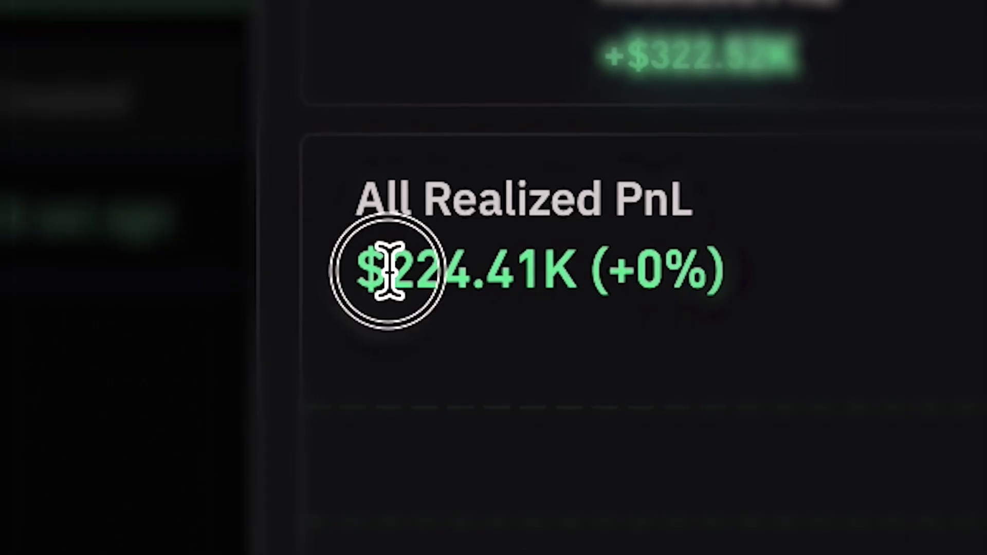
Highlight the total realized profit figure and list the other tokens this developer created.
drag(386, 269, 676, 265)
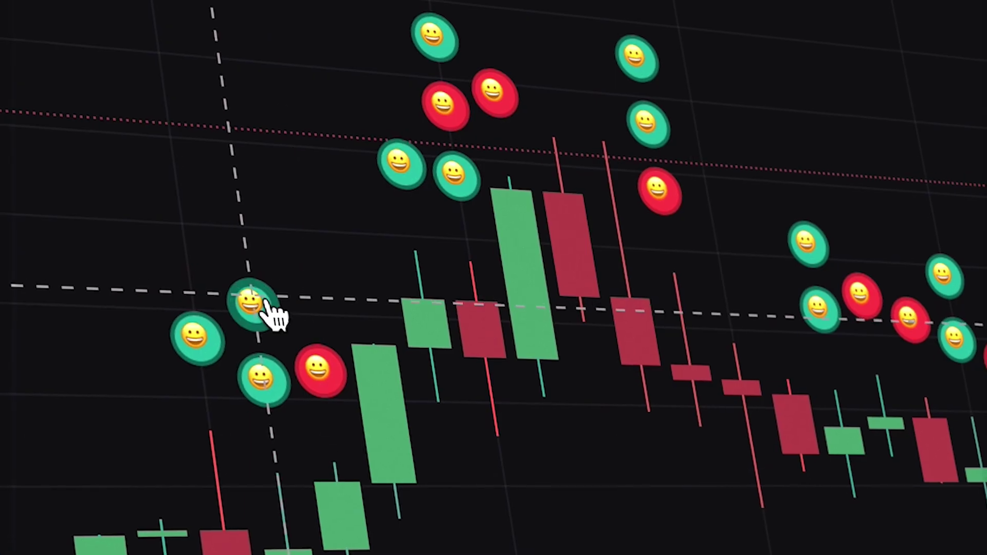
mouse_move(267, 314)
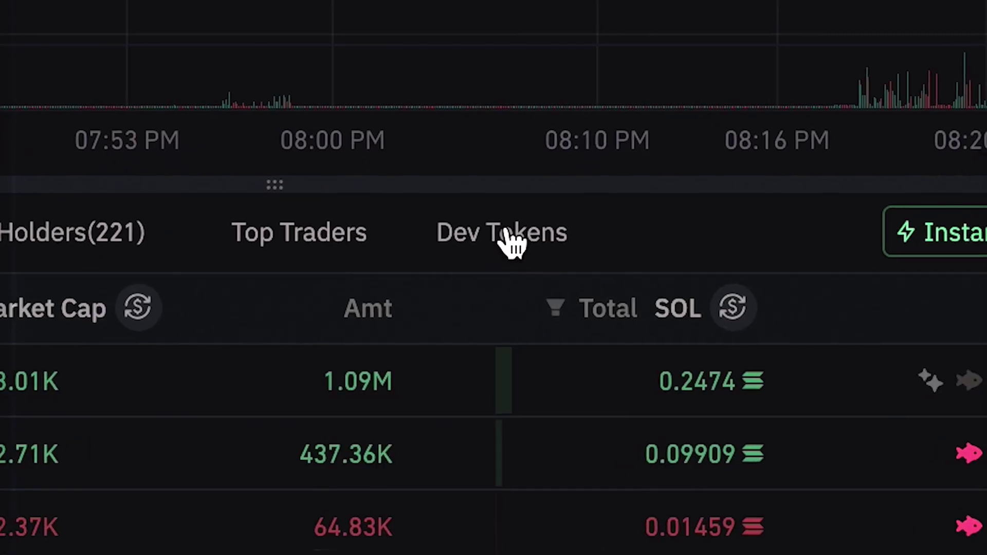
click(507, 238)
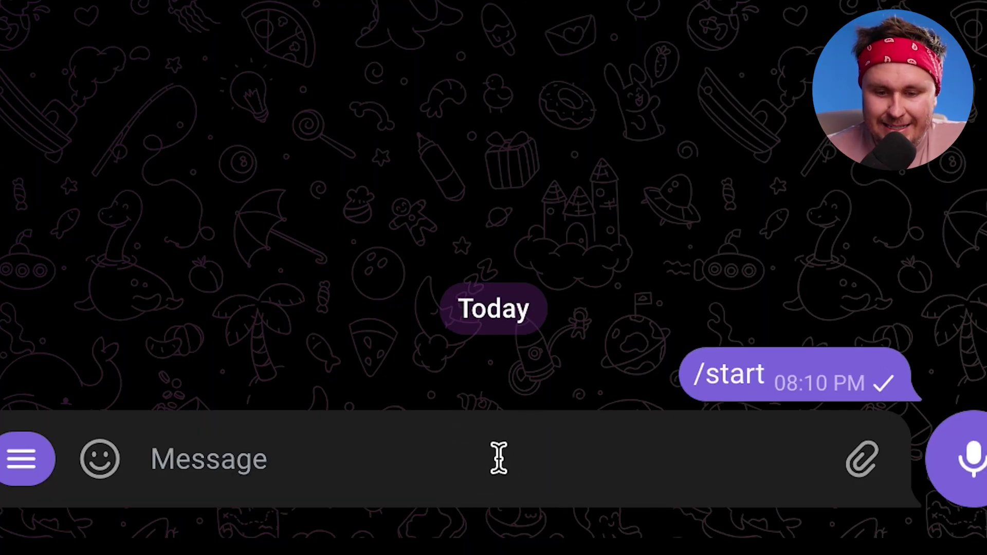
Follow the bot's BullX login link, then highlight the waitlist position sentence and clear it.
click(441, 367)
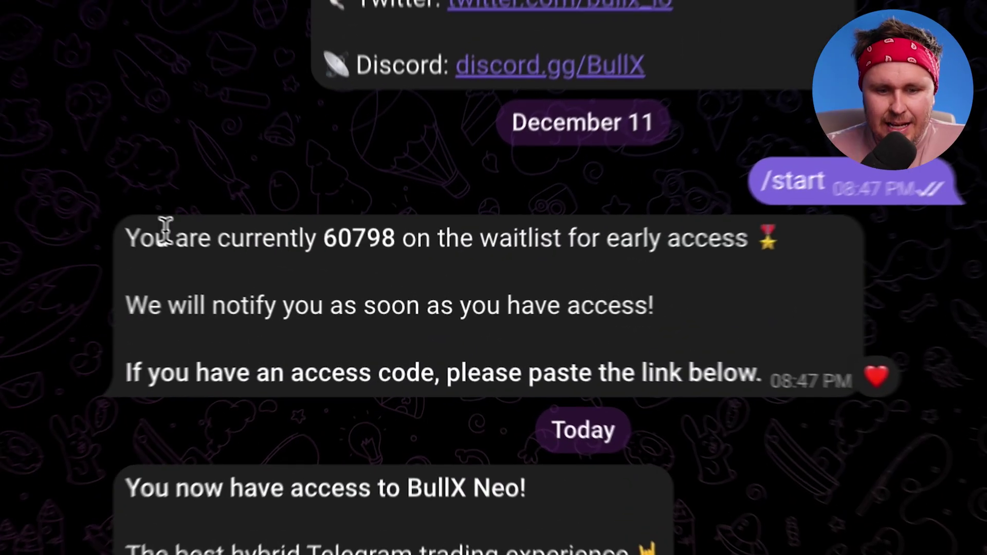
drag(135, 237, 579, 239)
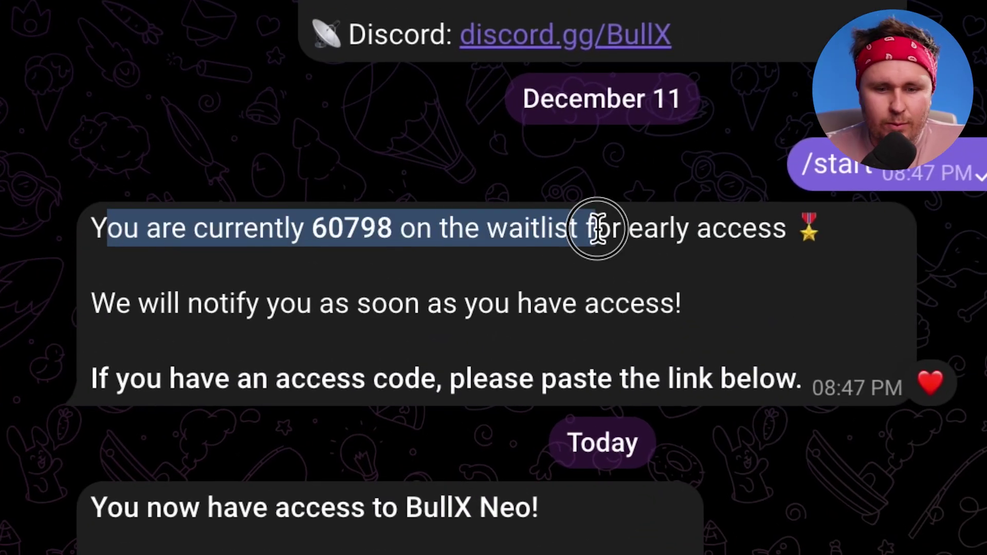
drag(668, 234, 776, 236)
click(493, 278)
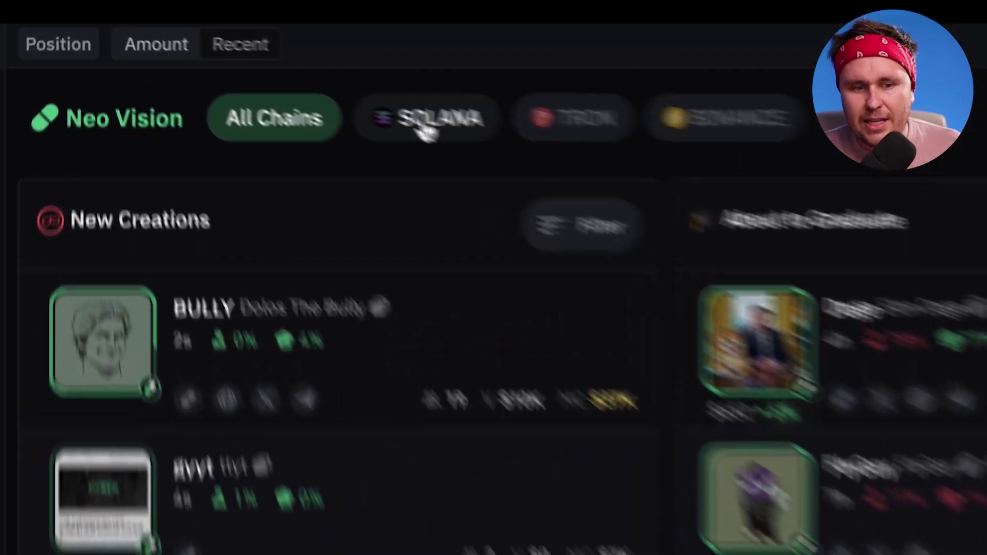
Switch the Neo Vision feed to the SOLANA chain tab.
click(241, 51)
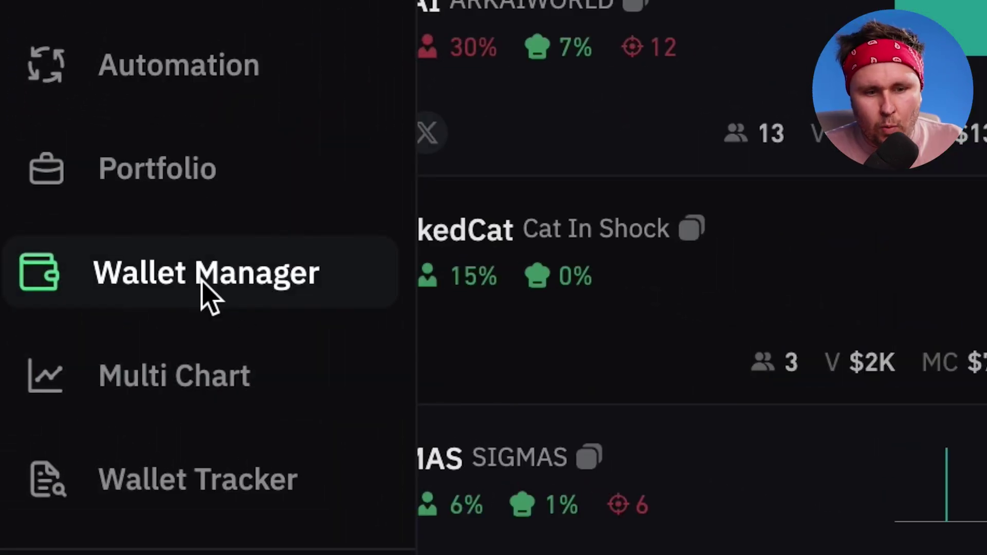
Send 0.35 SOL from Wallet Manager into the W2 wallet, leaving about 0.3499 SOL.
click(203, 281)
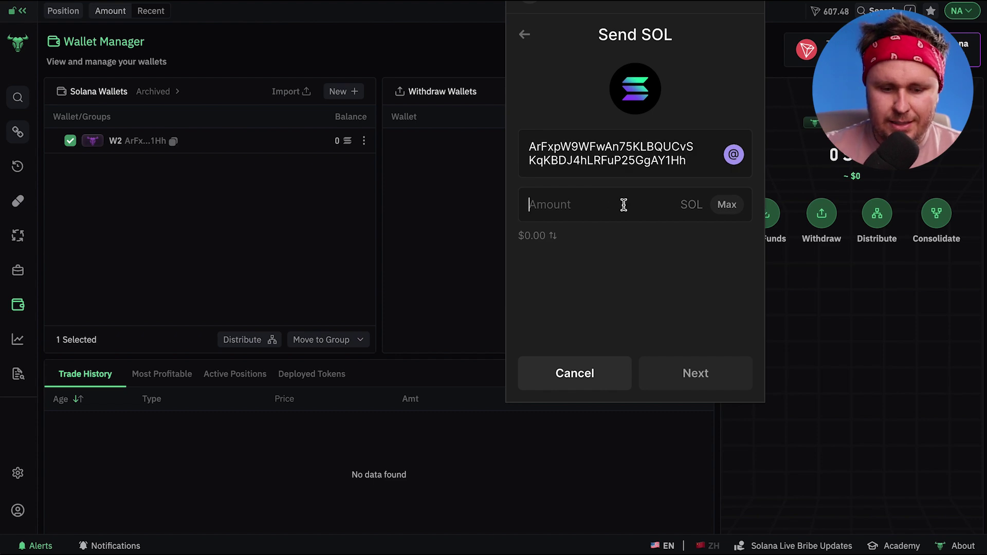
text(4)
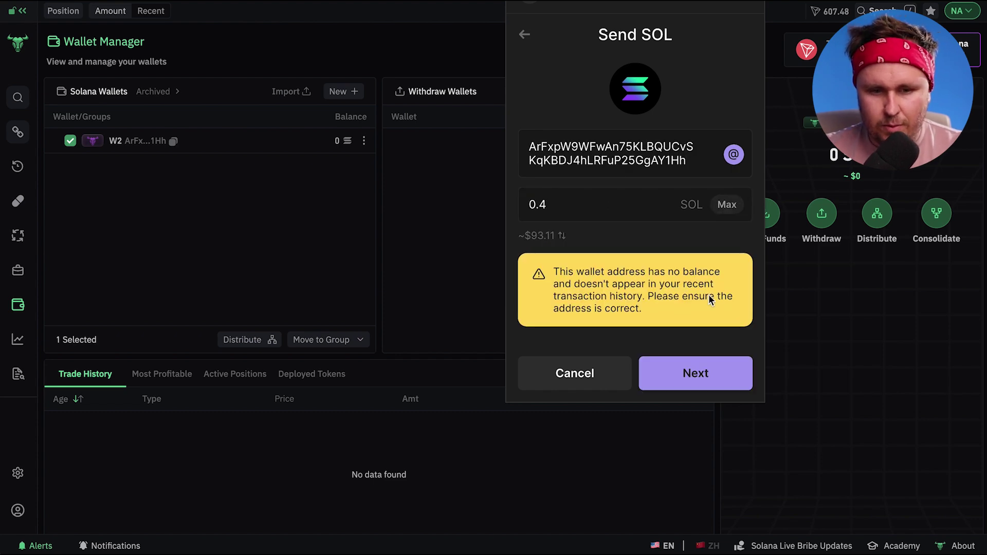
key(BackSpace)
text(35)
click(719, 392)
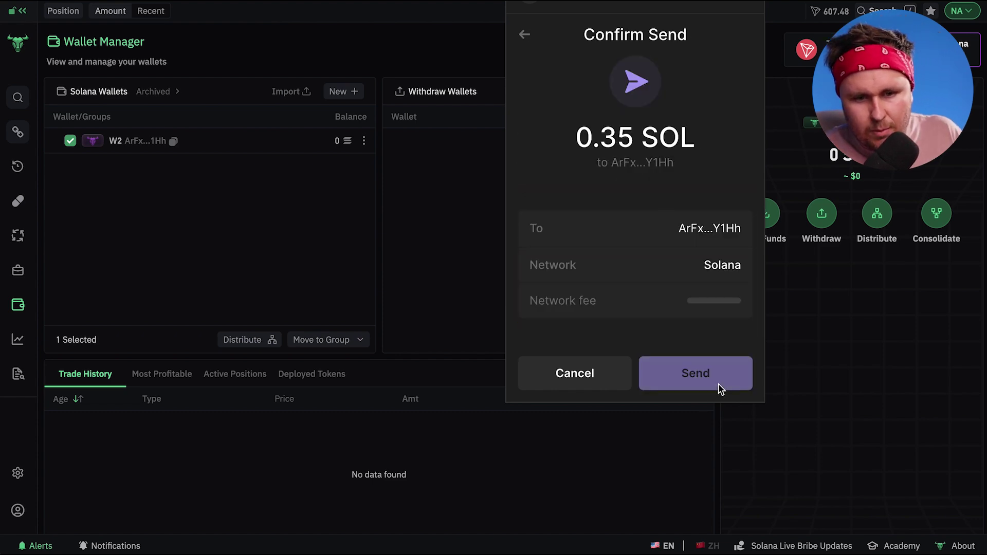
click(711, 380)
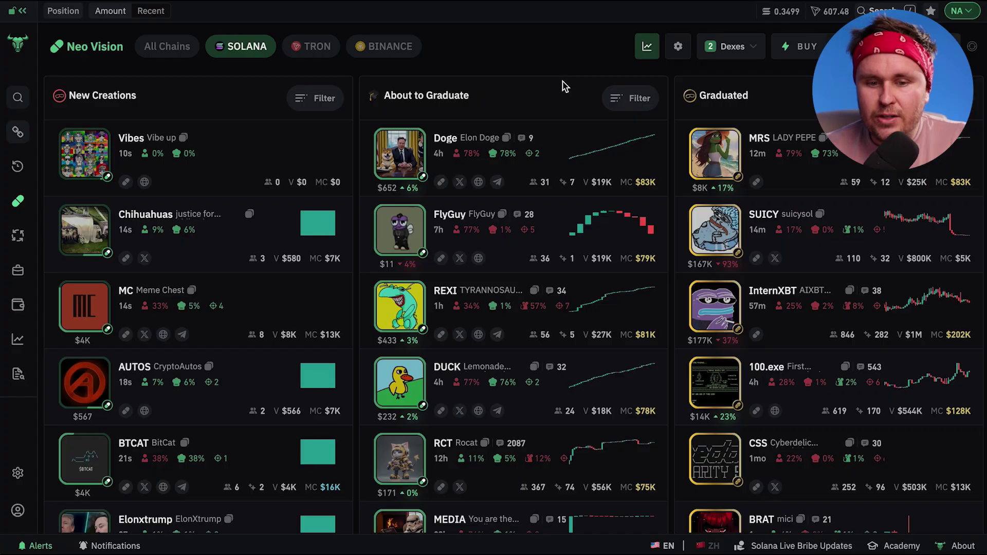
Open the Doge (Elon Doge) trading page from the About to Graduate column.
mouse_move(620, 147)
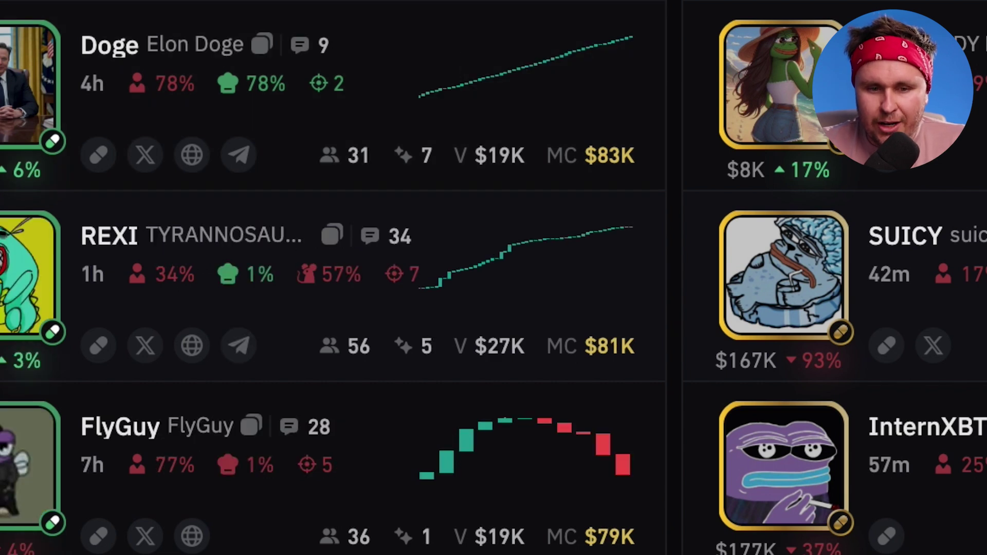
click(185, 49)
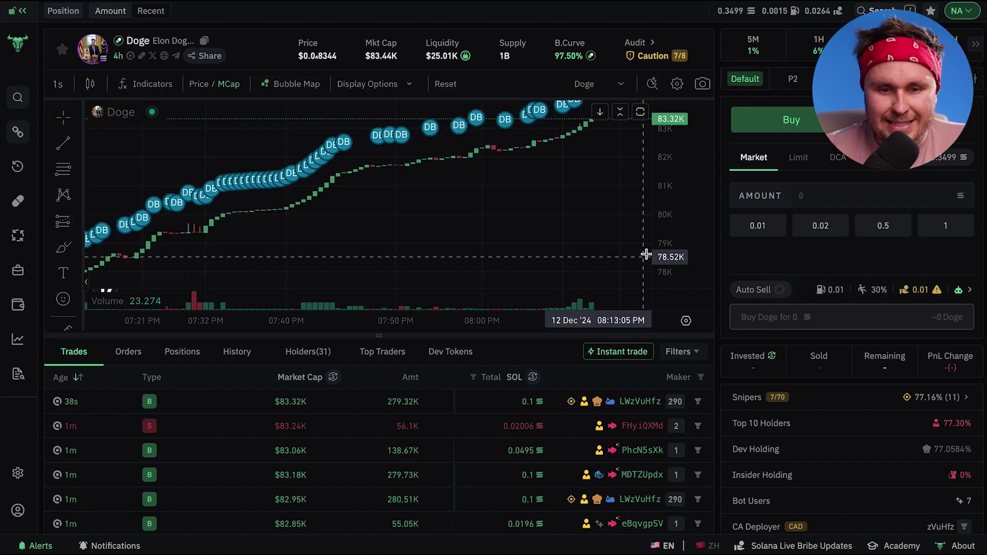
Compress the Doge chart's price scale, then return to Neo Vision and scroll About to Graduate.
drag(669, 174, 670, 200)
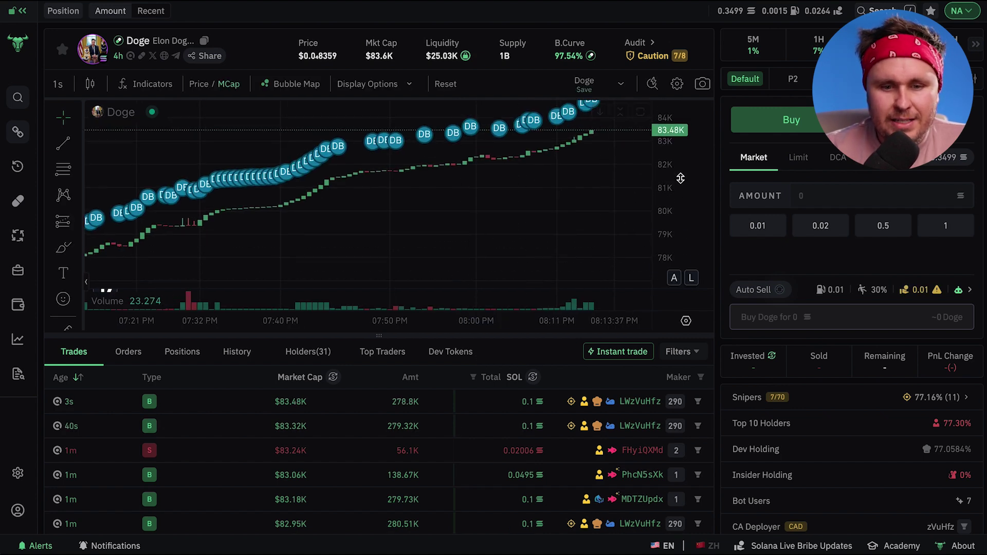
click(21, 204)
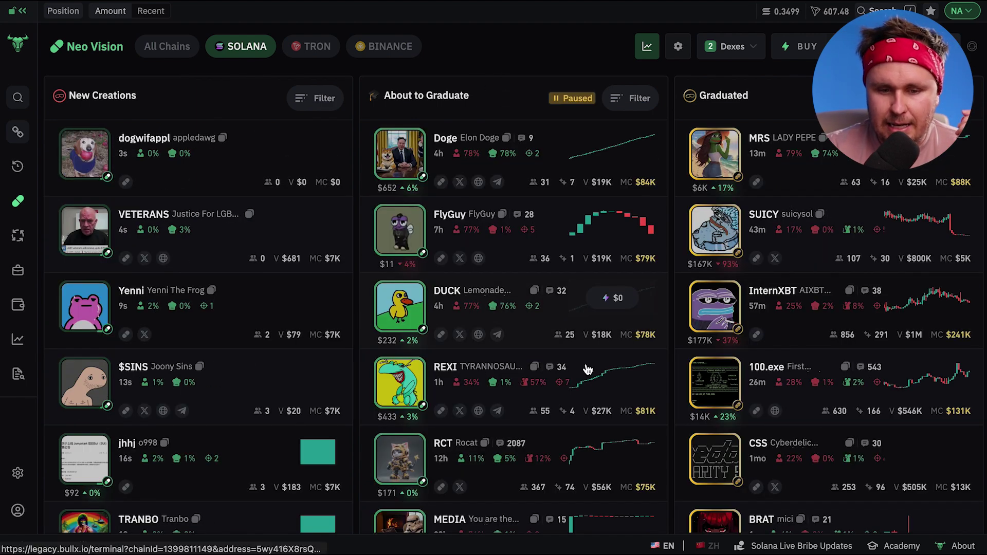
scroll(582, 377, down, 1)
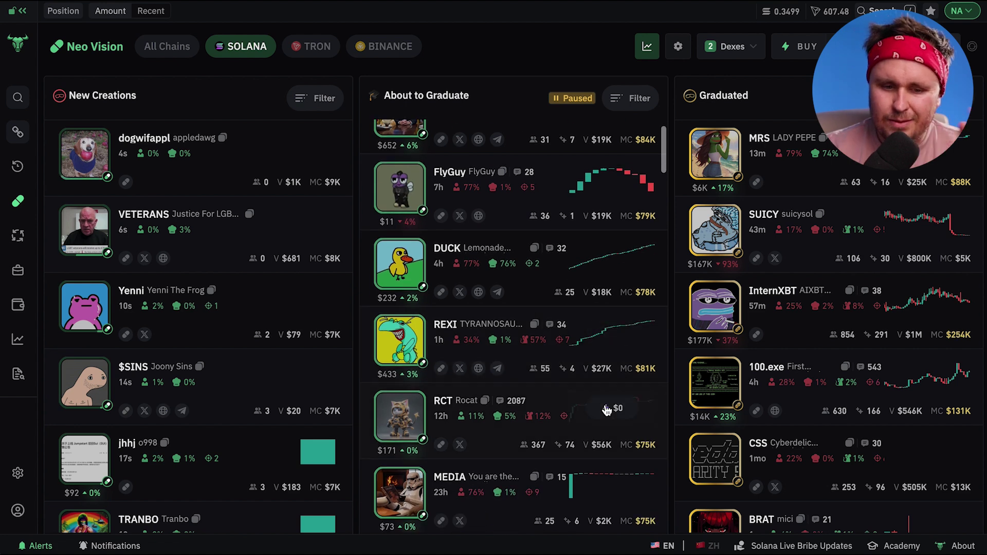
scroll(609, 406, down, 2)
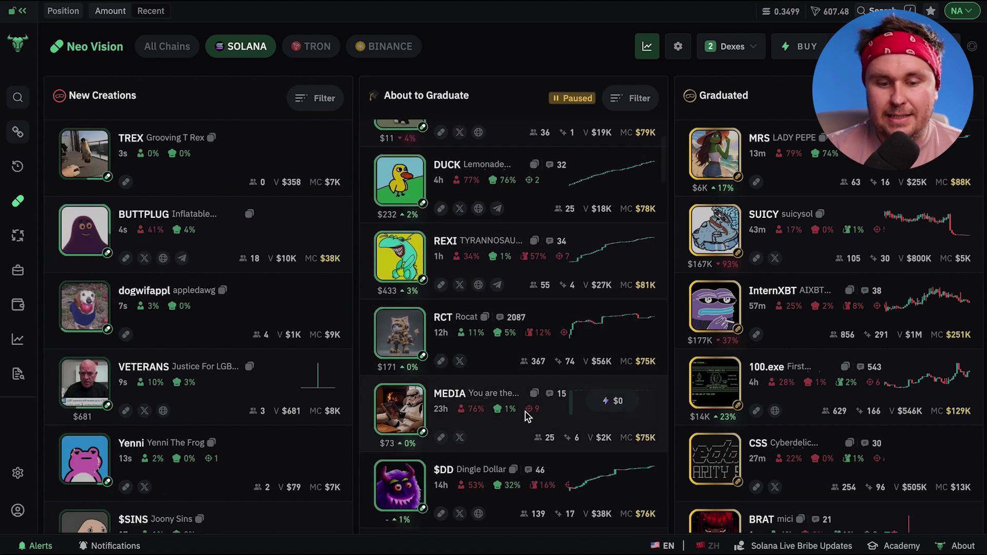
scroll(525, 411, down, 2)
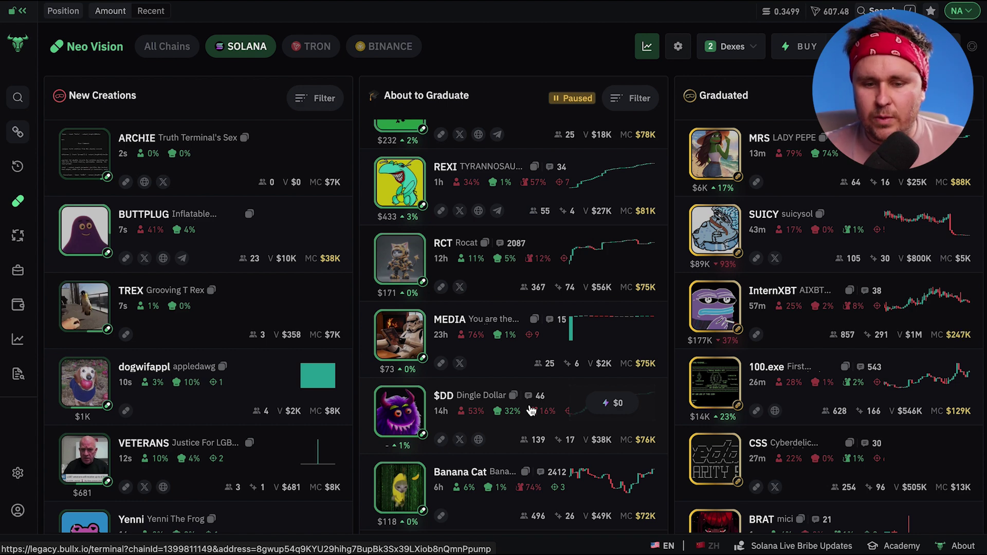
scroll(546, 411, down, 5)
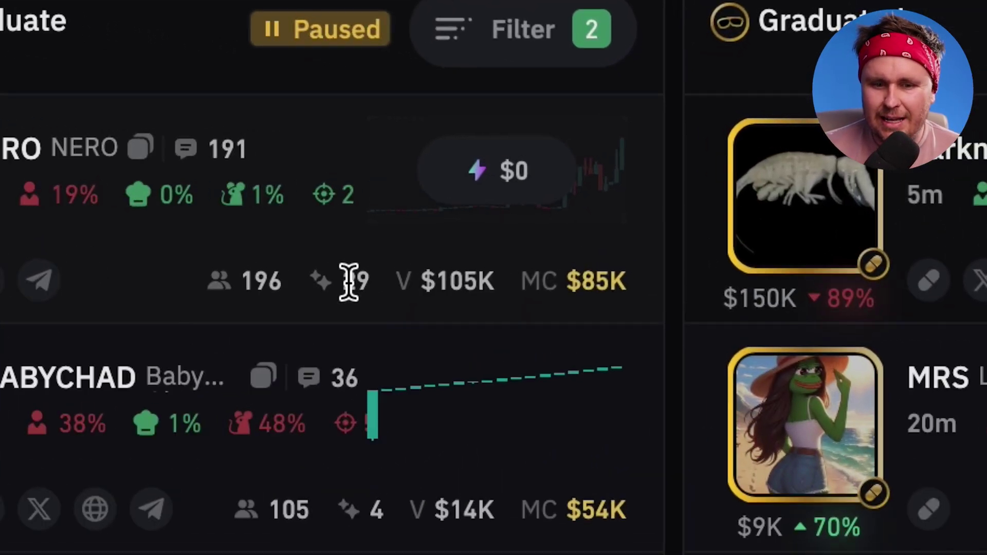
Filter New Creations and About to Graduate, then open NERO's page (22.79% insiders, 31 bot users).
mouse_move(351, 282)
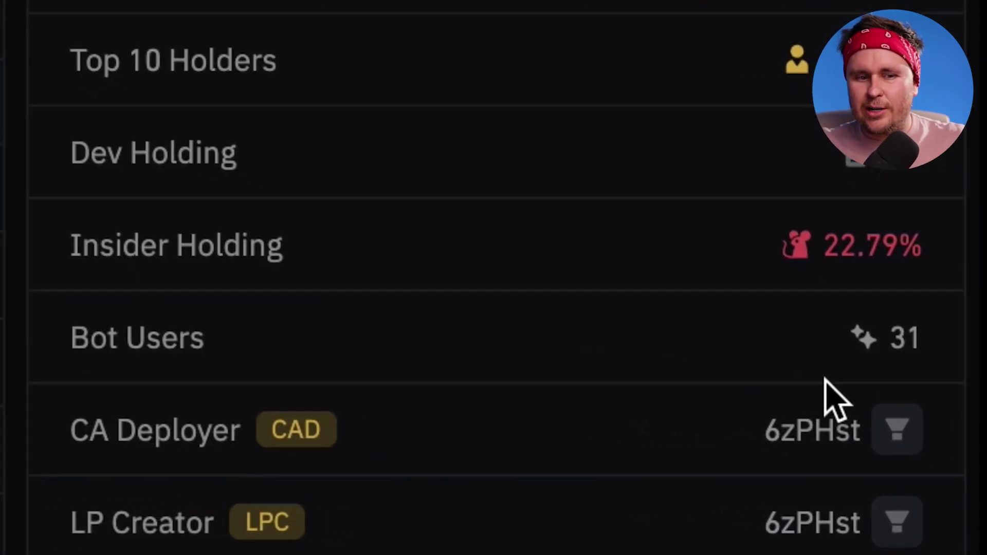
List NERO's developer tokens, then show Holders: 252 holders, top 10 at 18.56%, 15.68% insiders.
scroll(836, 399, up, 1)
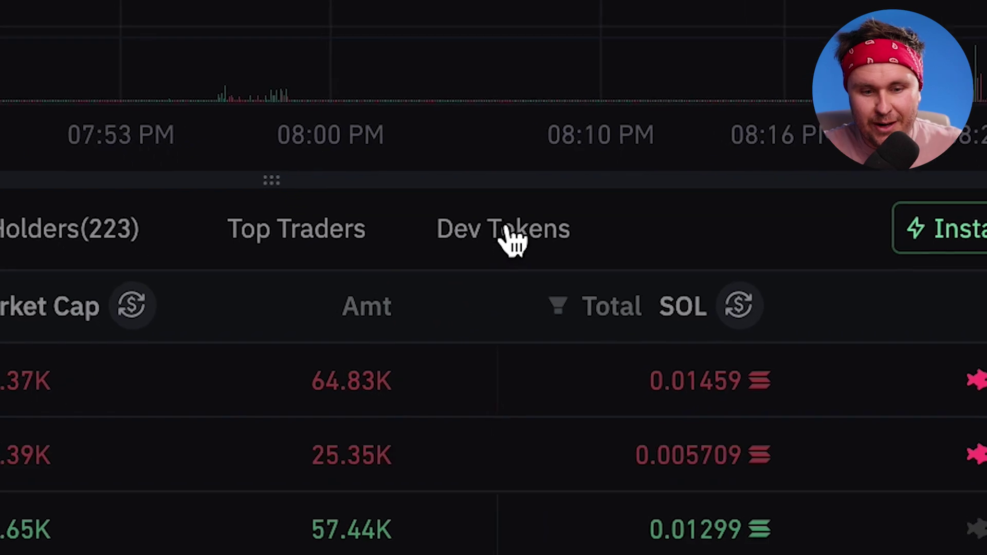
click(508, 228)
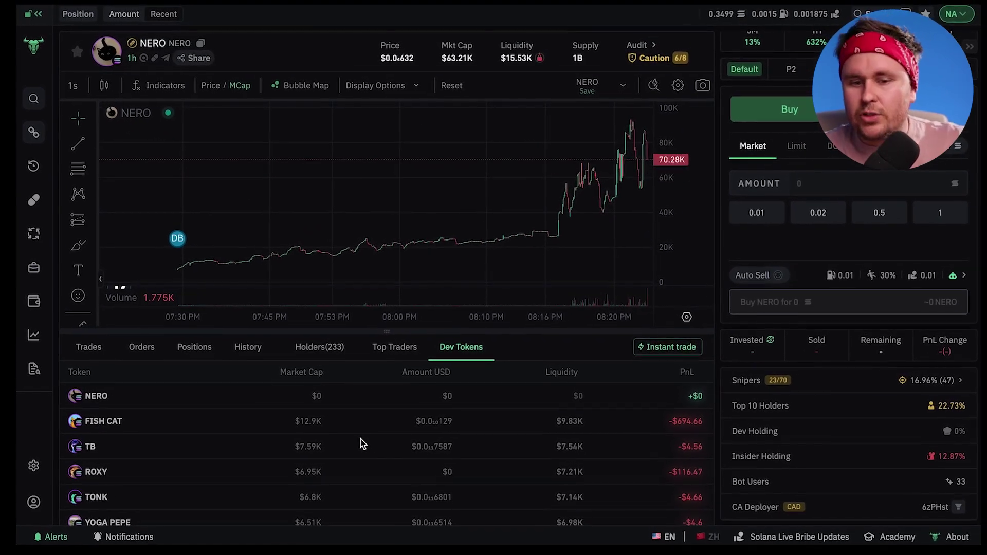
scroll(360, 443, down, 2)
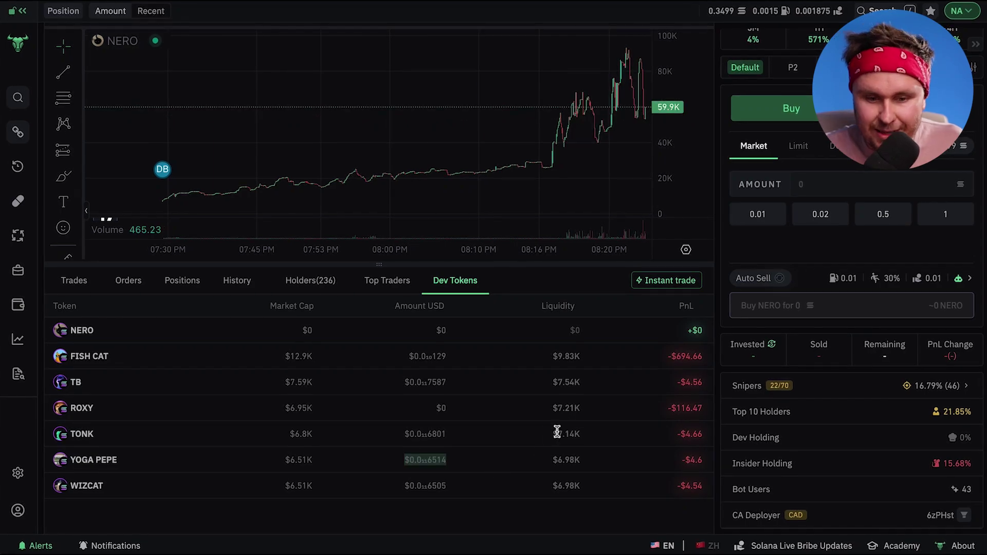
click(310, 281)
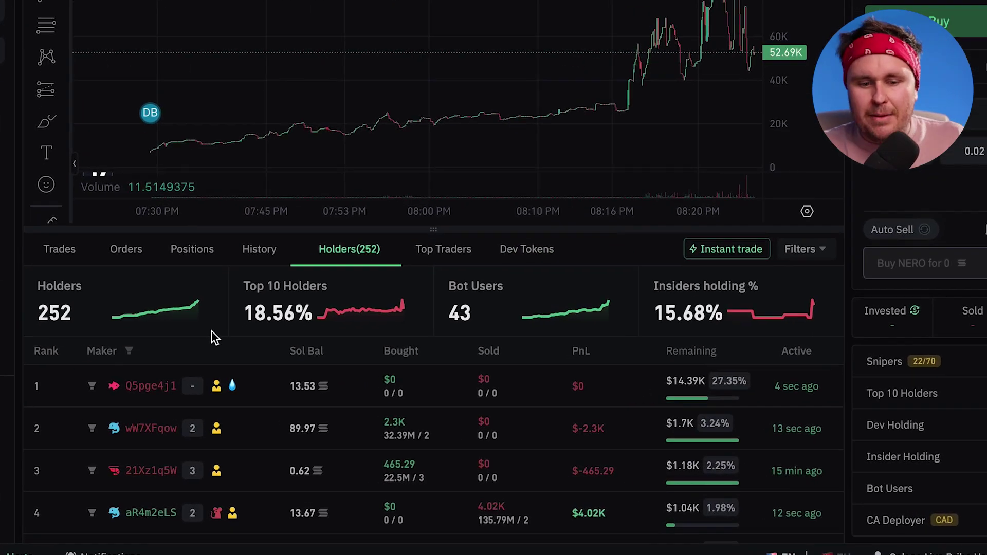
Point out the insiders holding, Bot Users and Holders figures, then open chart Display Options.
drag(736, 282, 930, 292)
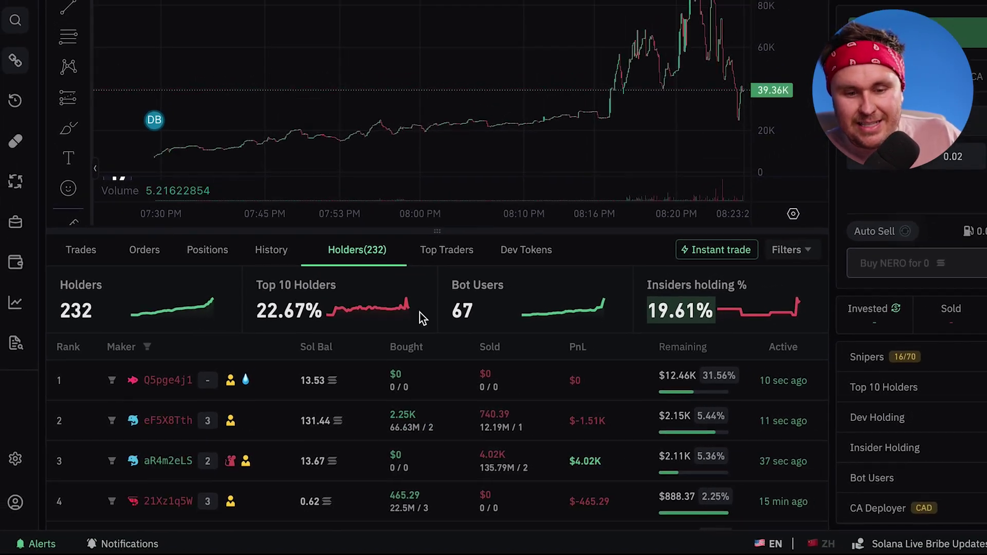
double_click(488, 285)
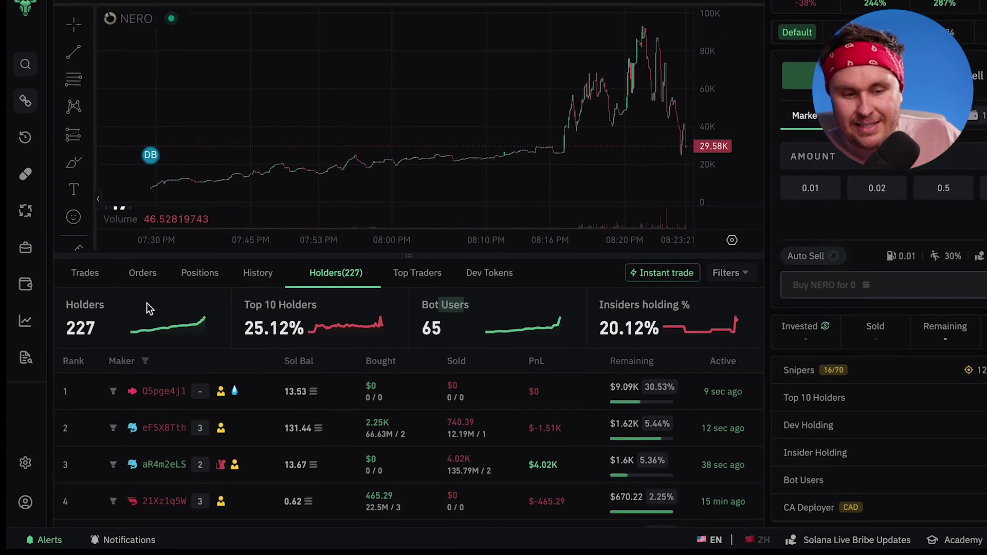
double_click(101, 305)
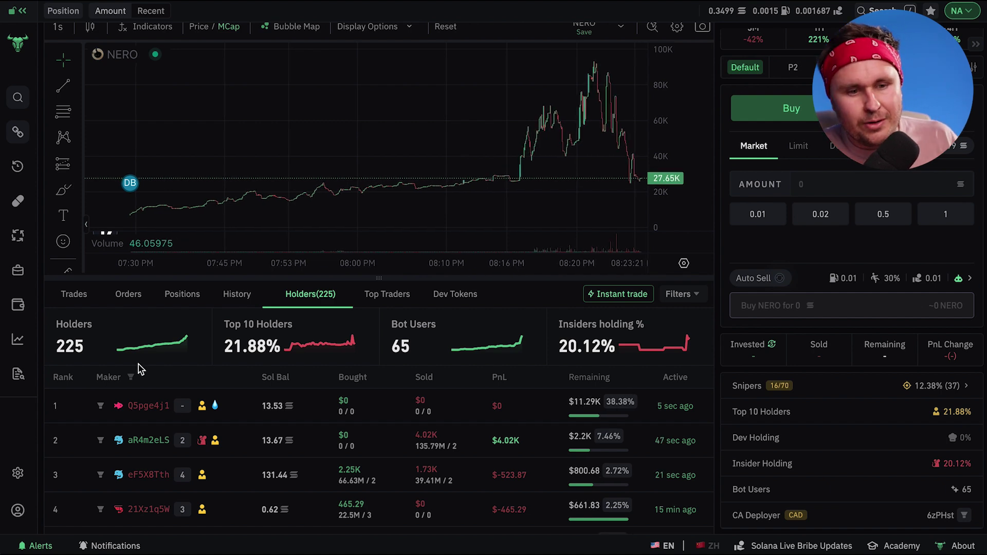
scroll(139, 370, up, 2)
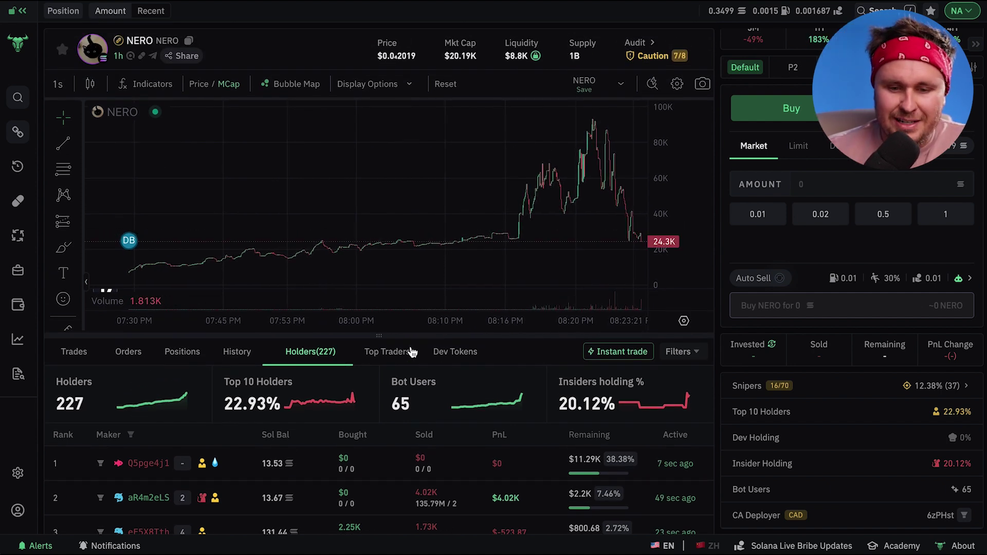
click(372, 84)
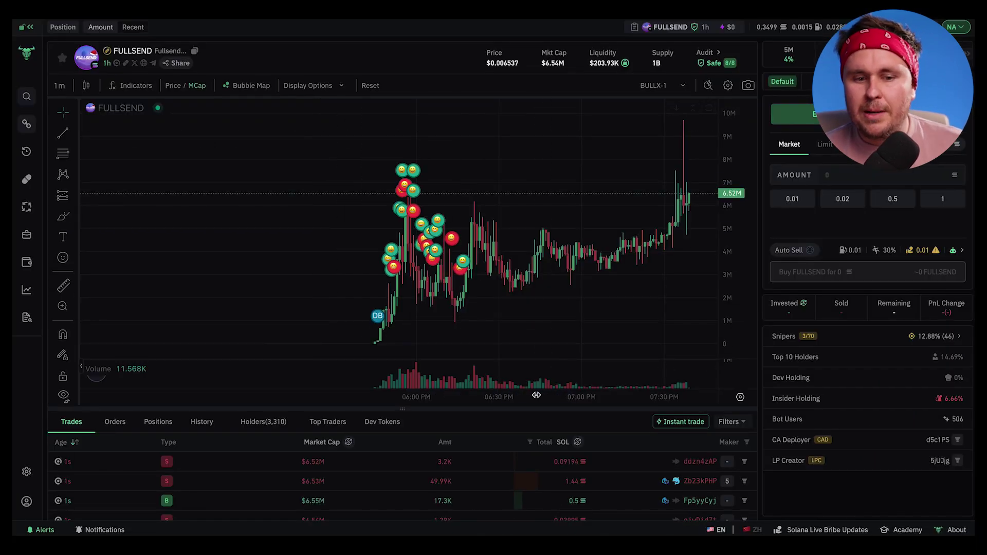
Widen the FULLSEND candles and pan so the chart spans about 05:55–06:30.
drag(536, 397, 407, 397)
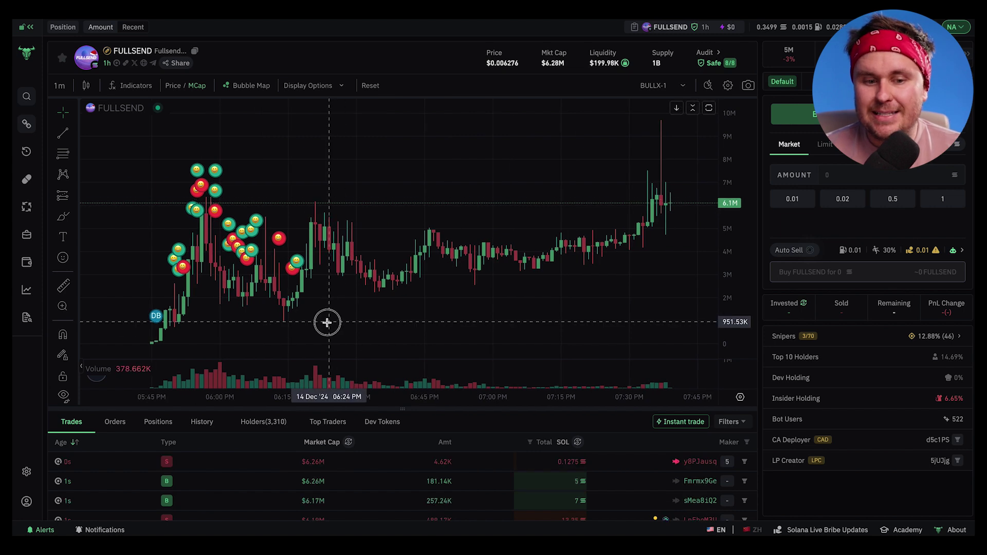
drag(326, 322, 586, 316)
drag(578, 394, 445, 392)
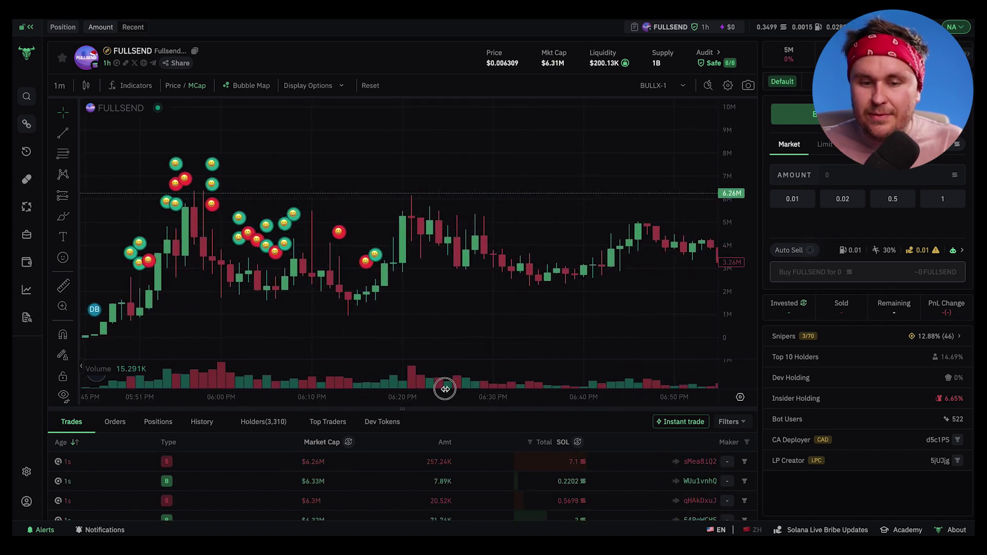
drag(413, 313, 602, 298)
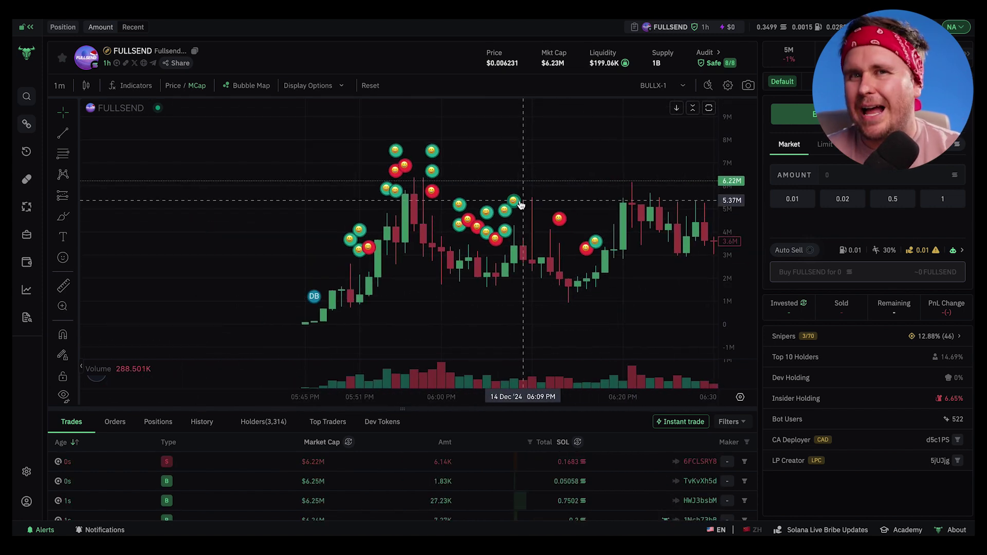
mouse_move(521, 205)
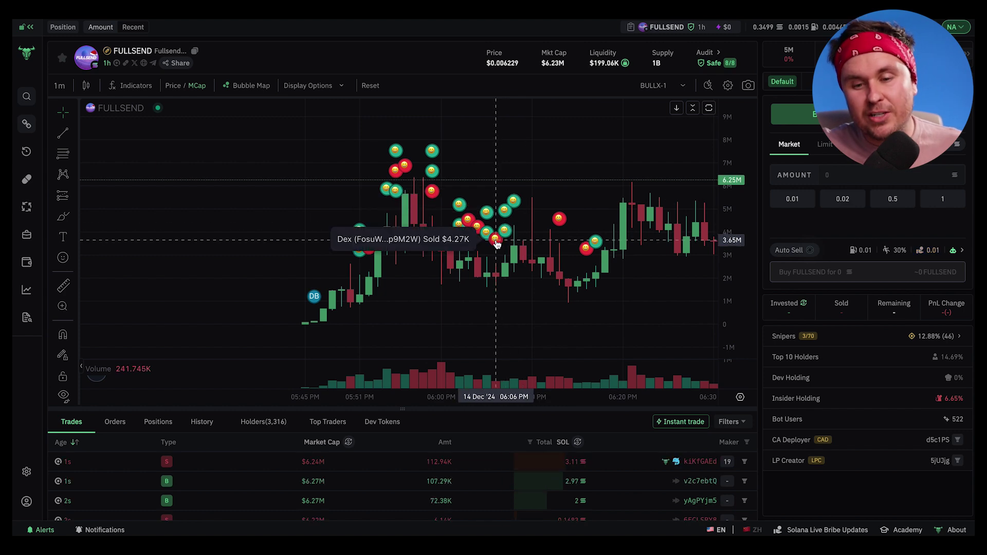
drag(542, 395, 543, 309)
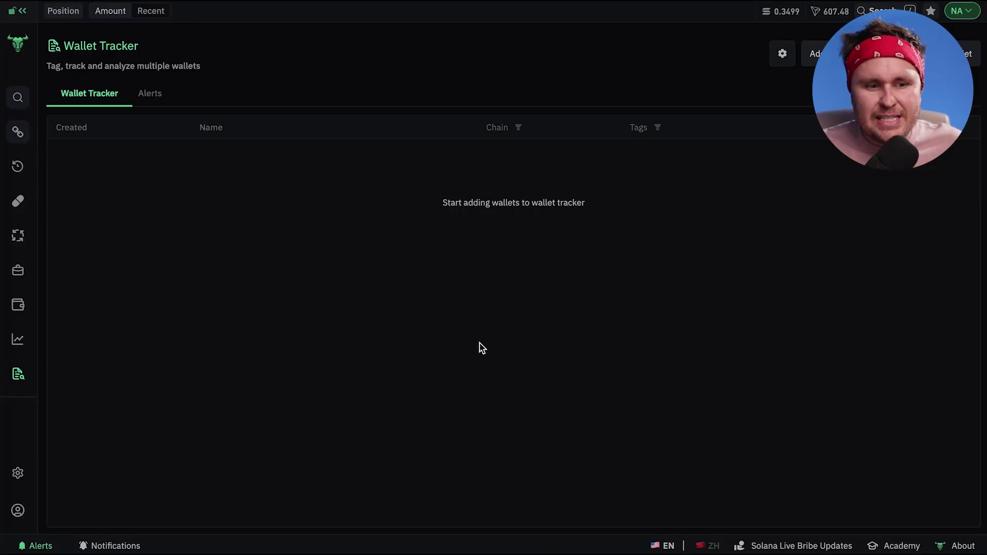
Expand the labelled navigation menu to reach the empty Wallet Tracker page.
click(20, 11)
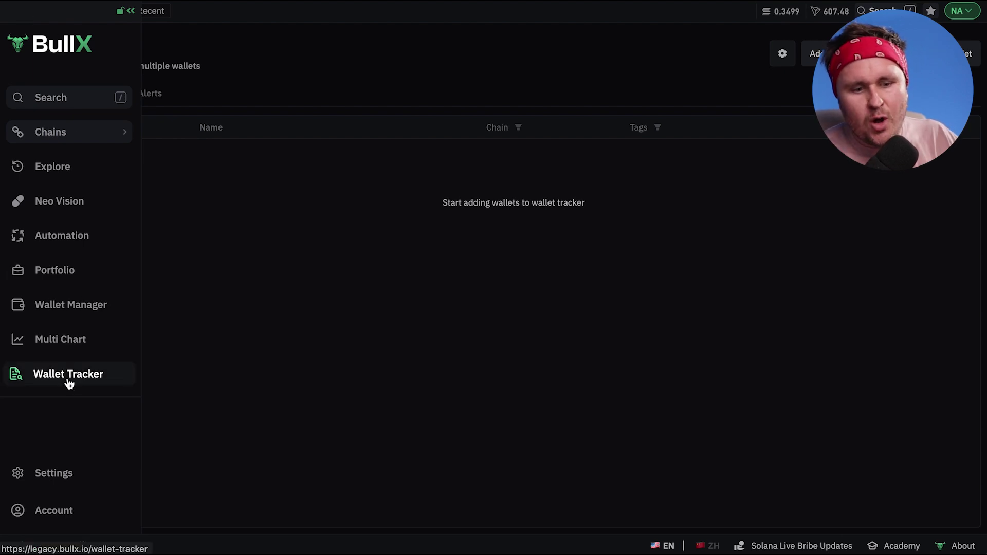
Scroll the Kolscan leaderboard to Spuno's card and copy Spuno's wallet address.
click(243, 358)
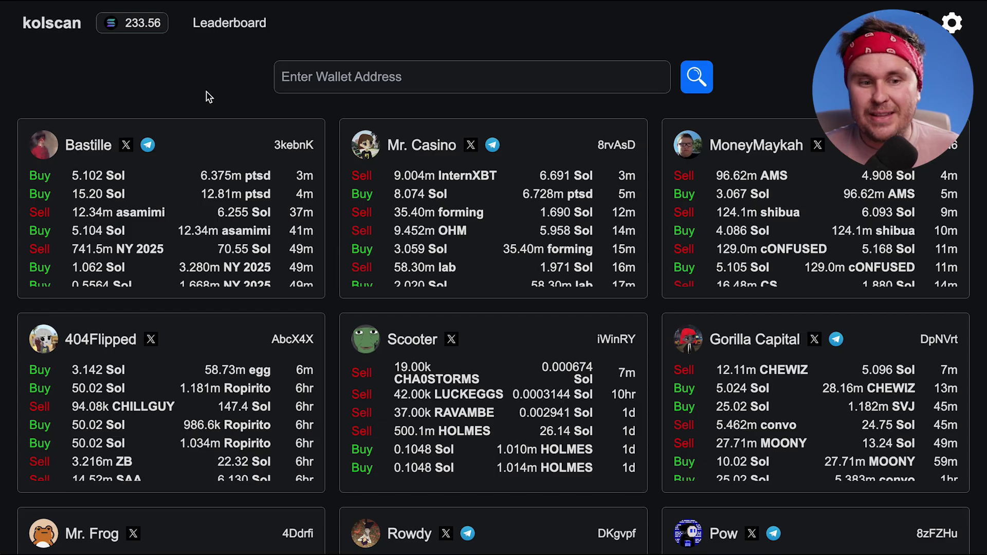
scroll(242, 290, down, 10)
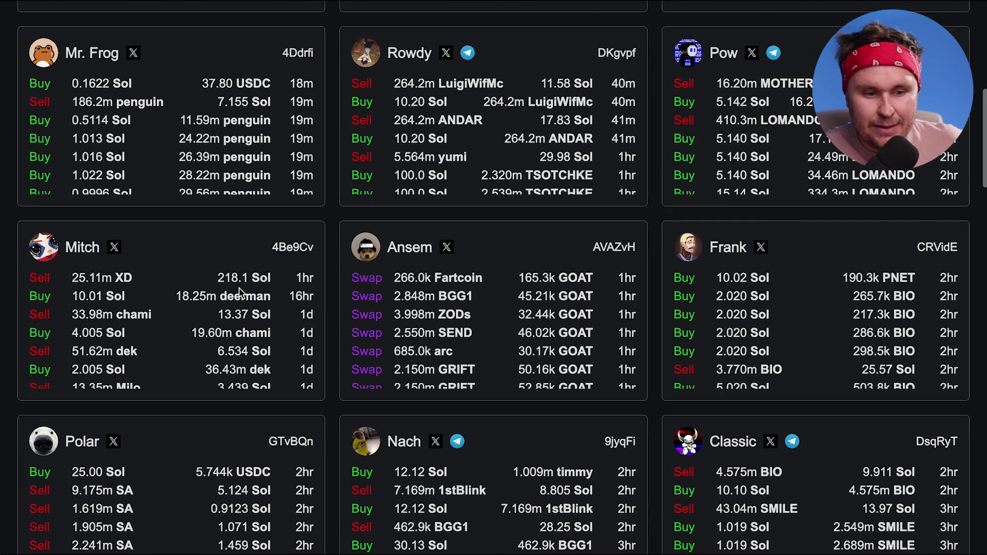
scroll(241, 293, down, 3)
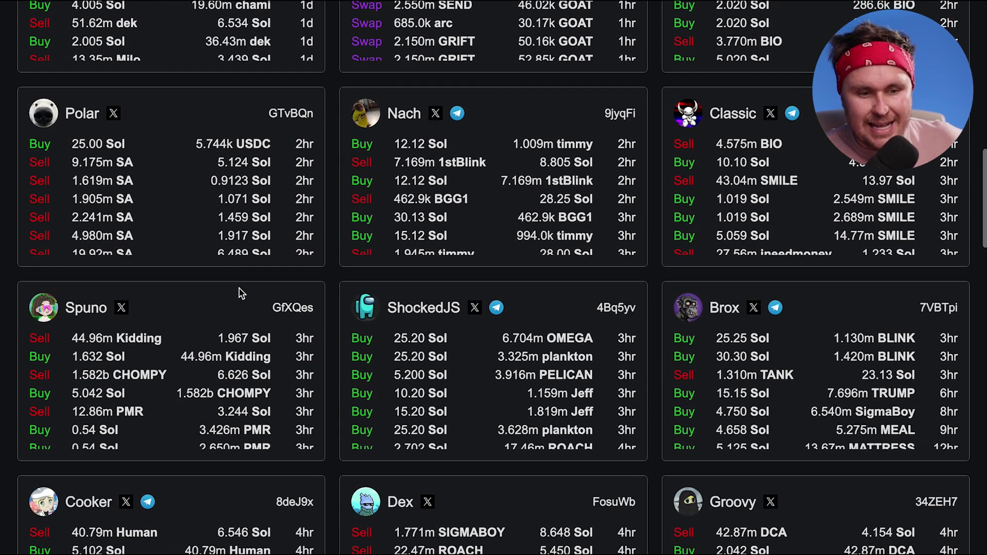
click(297, 312)
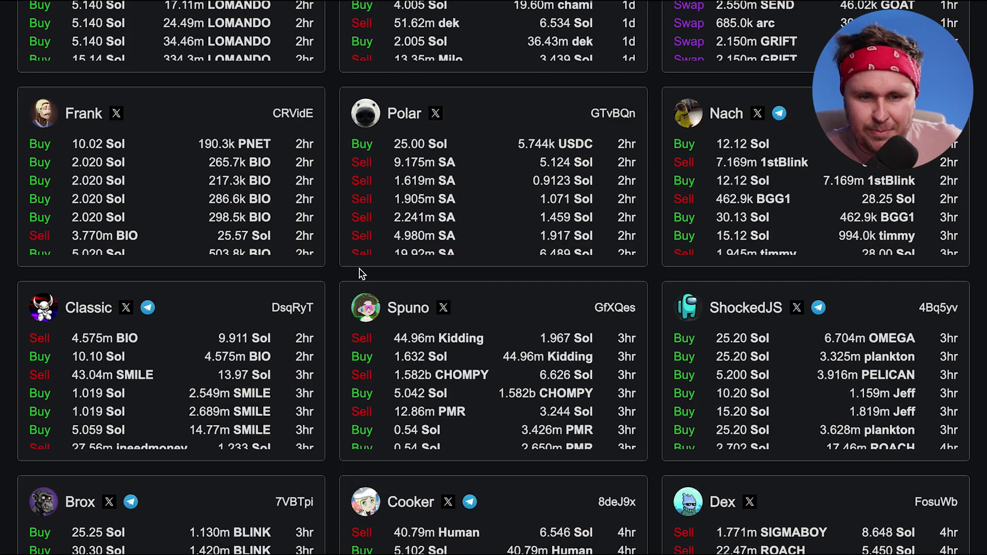
scroll(359, 270, up, 15)
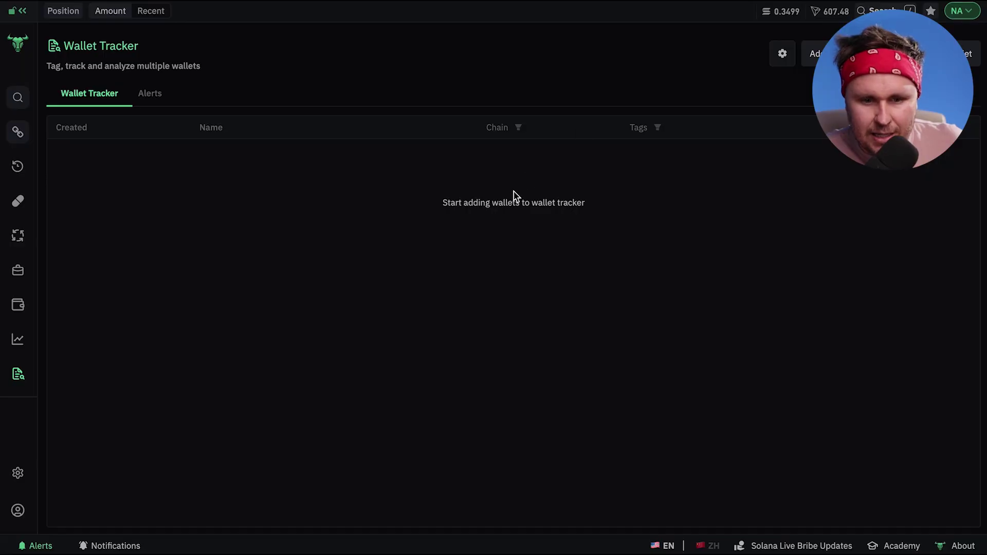
Add a tracked wallet named Spuno using the pasted Solana wallet address.
click(885, 53)
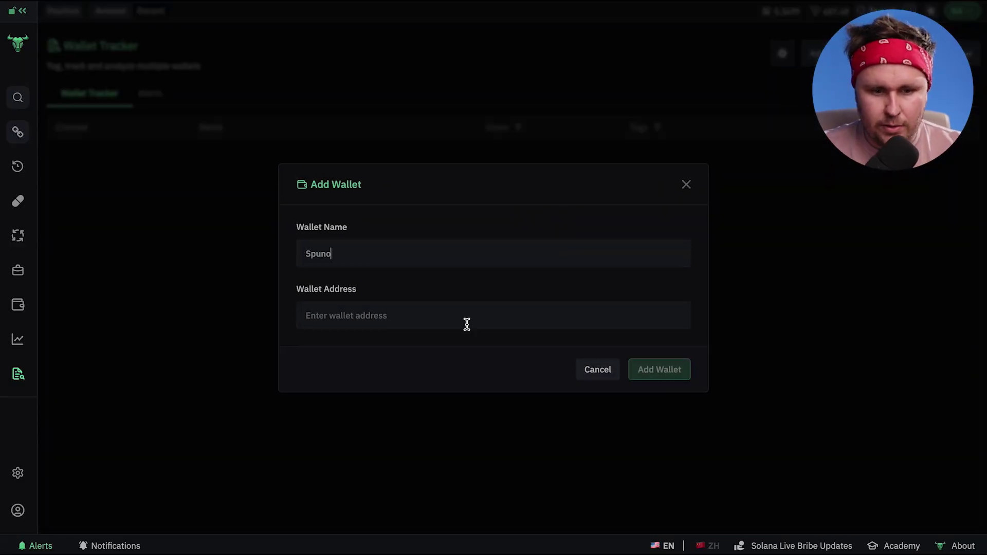
key(ctrl+v)
click(664, 374)
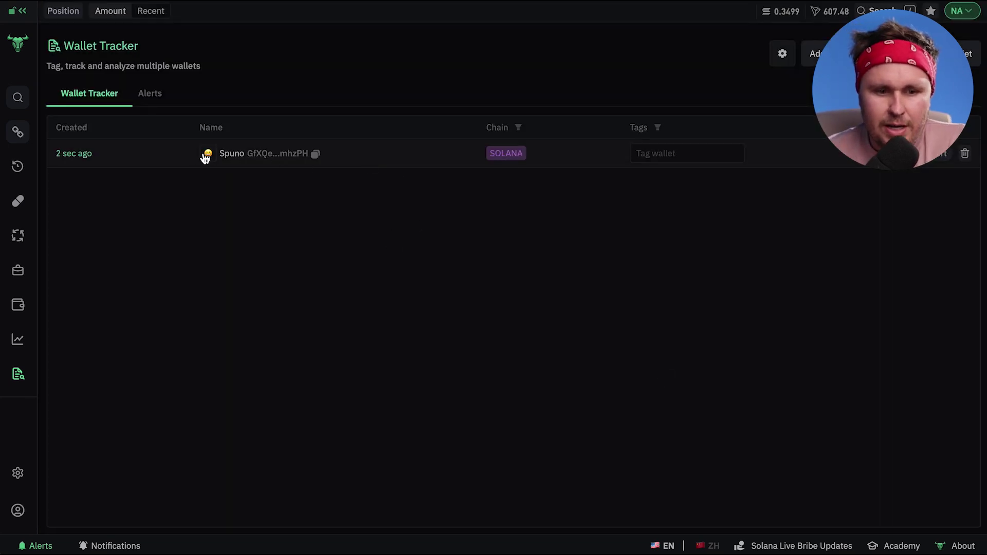
Open Spuno's wallet stats and switch the realized PnL chart from 12H to 24H.
click(502, 155)
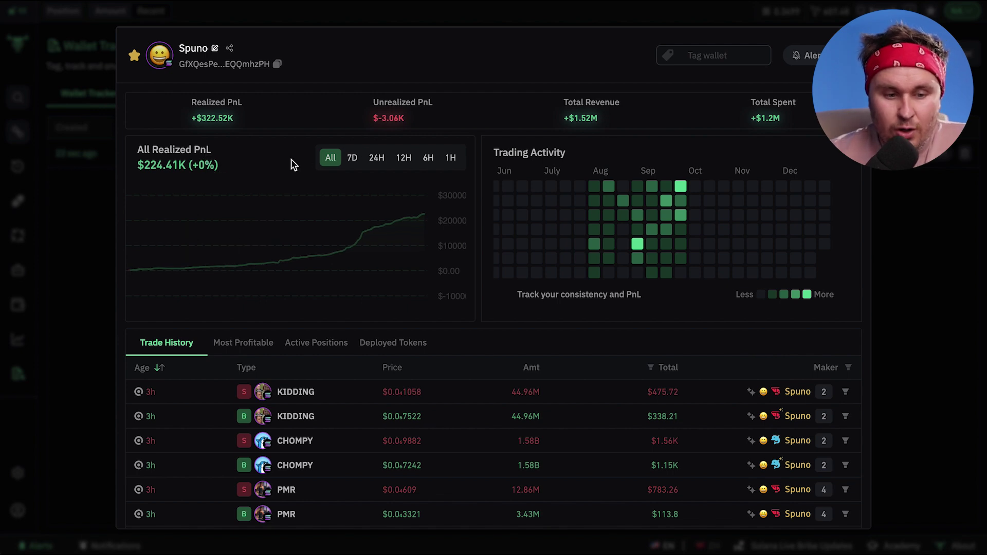
drag(145, 165, 208, 165)
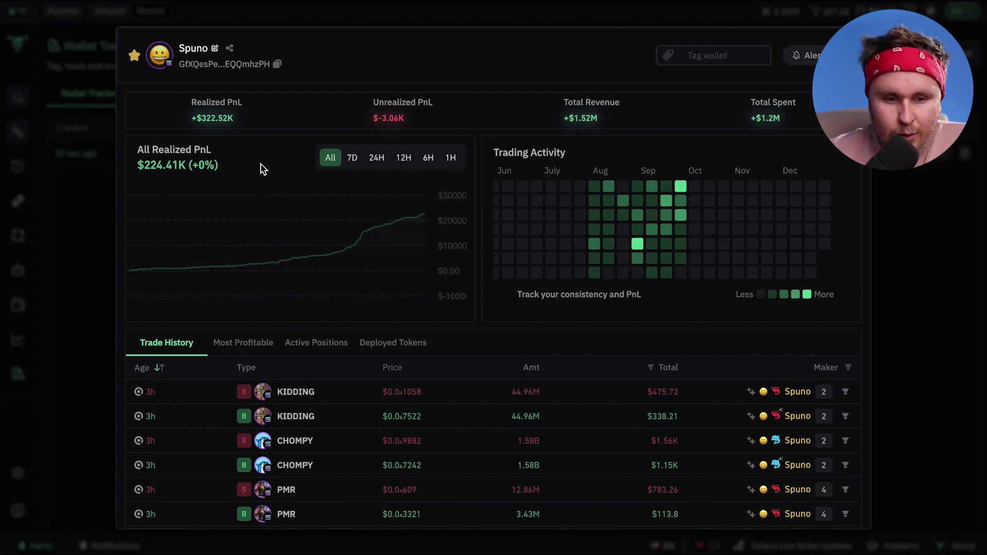
click(411, 158)
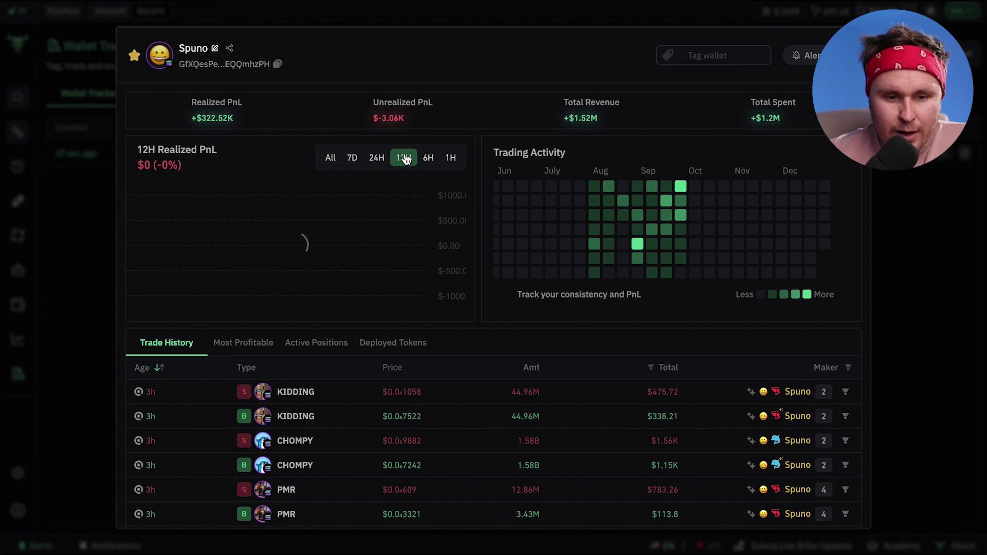
click(376, 158)
Check the $6.56K 24H realized PnL, then look through the trade history and heatmap.
drag(146, 166, 213, 171)
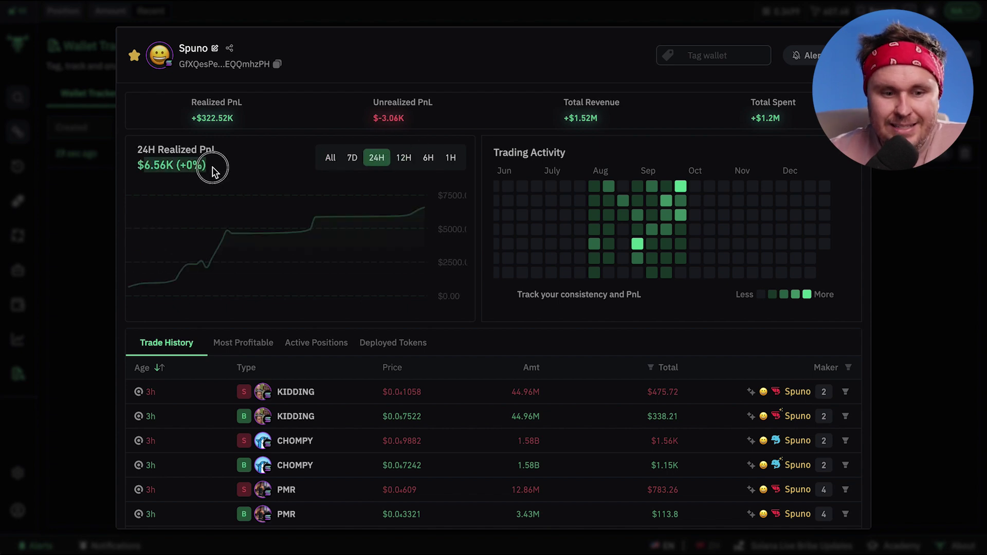
click(214, 171)
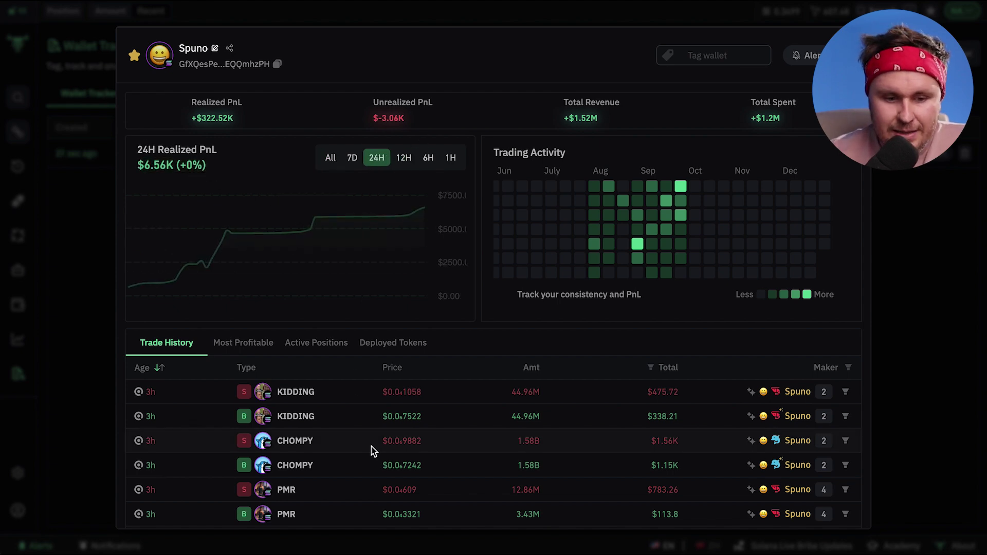
scroll(381, 478, down, 5)
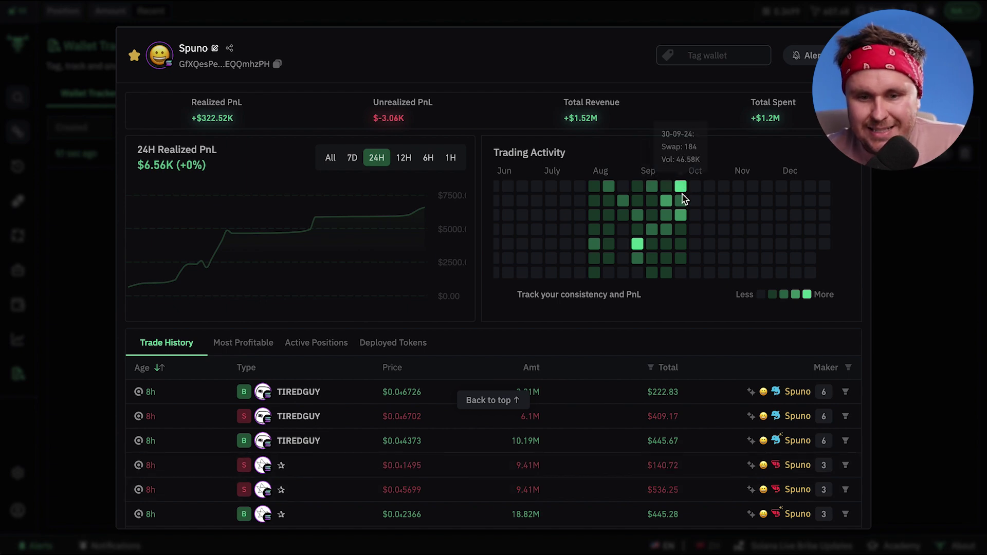
mouse_move(684, 203)
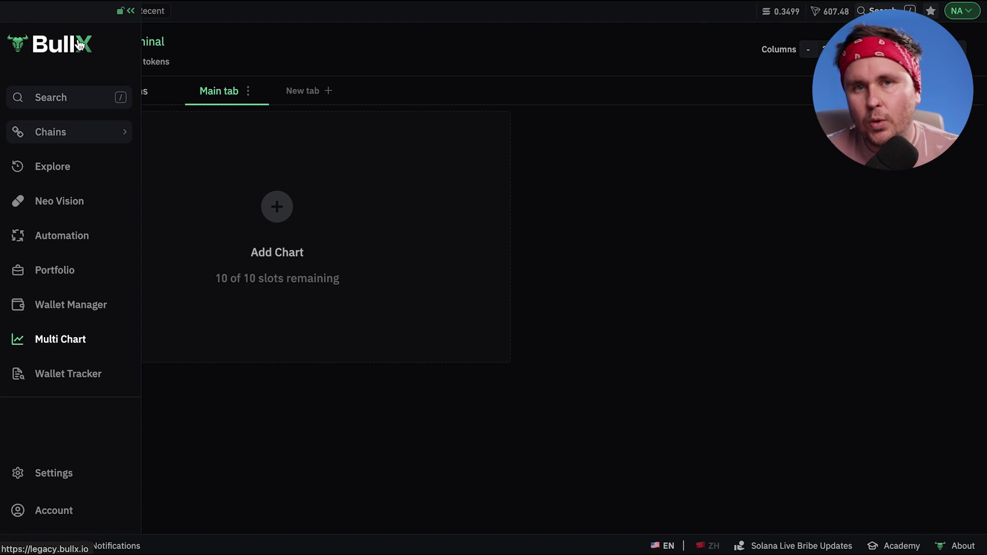
Add NERO and egg charts to the Multichart grid from Recents.
click(278, 207)
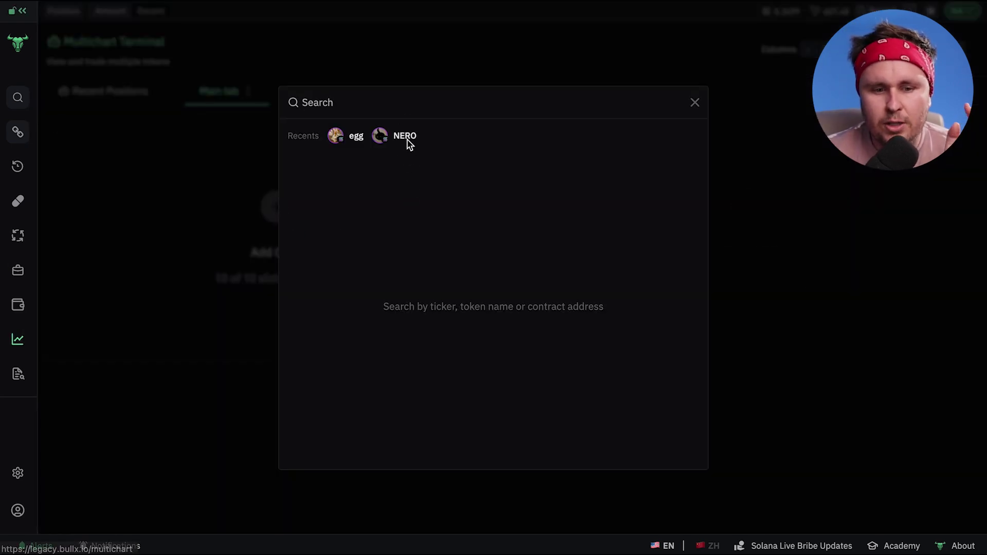
click(408, 140)
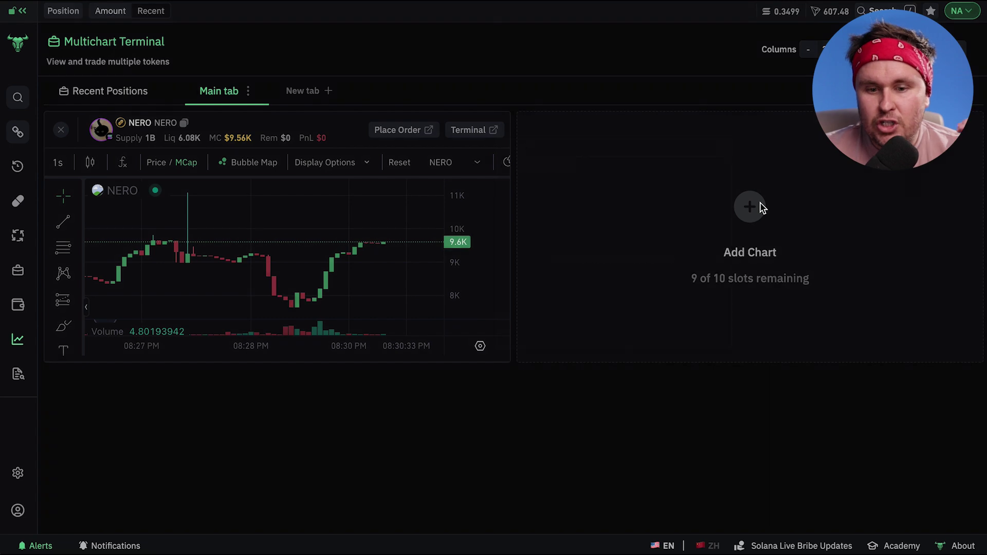
click(756, 206)
click(353, 137)
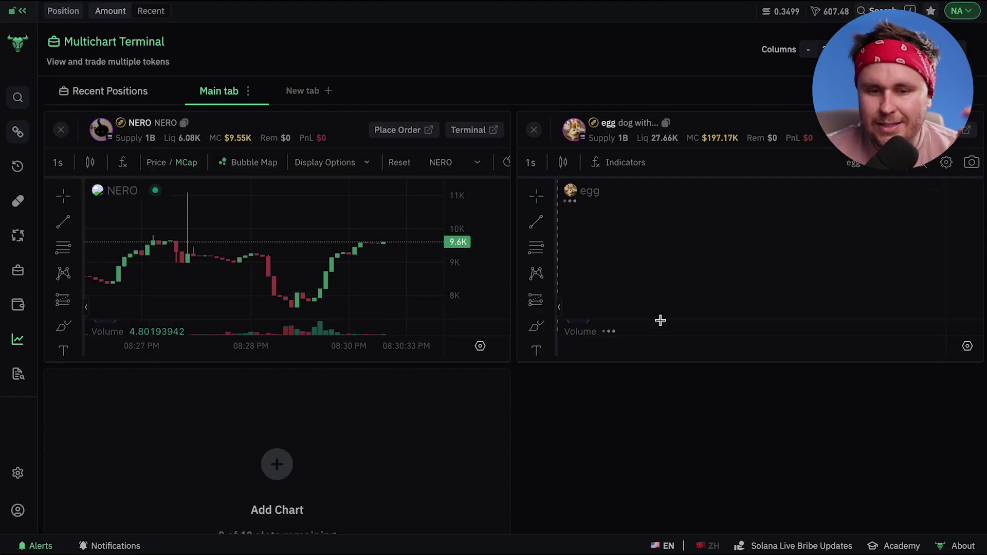
Search 'sigma', add the SIGMA chart as the third slot, and review the grid.
scroll(601, 440, down, 1)
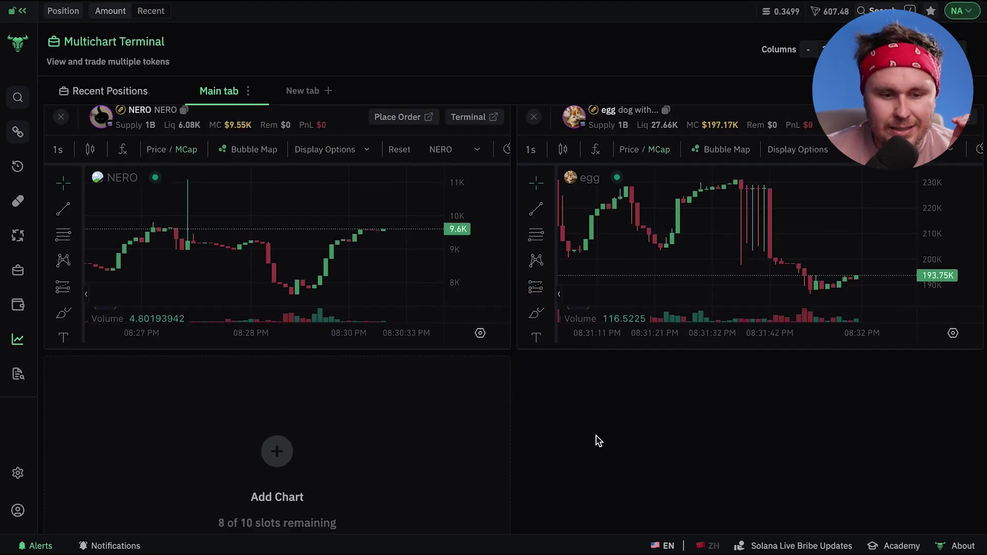
click(276, 450)
text(sigma)
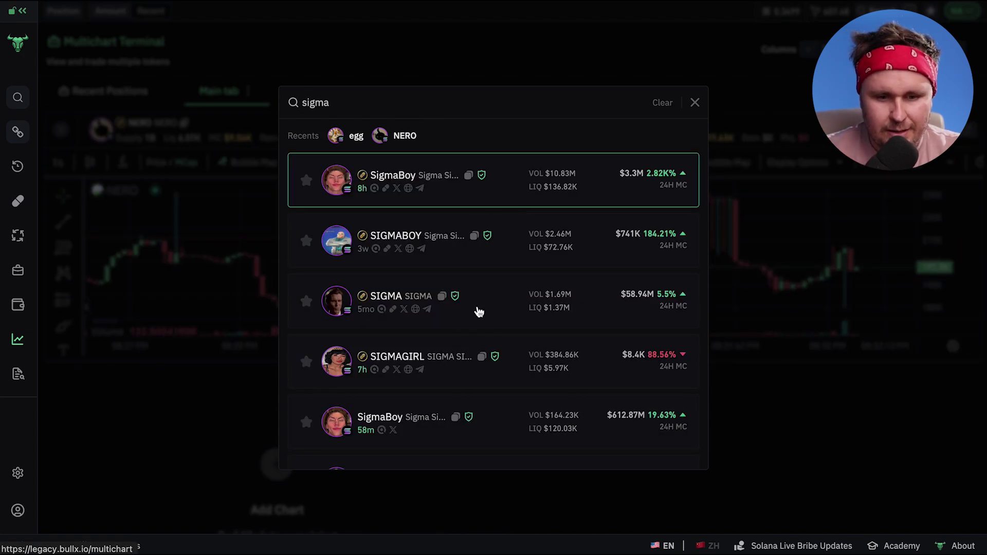
click(478, 309)
scroll(559, 458, down, 2)
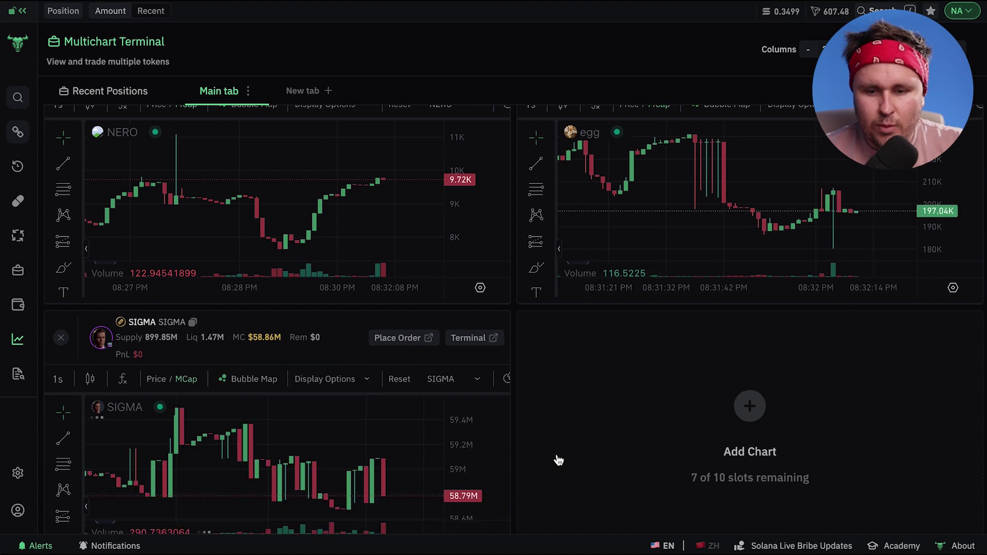
scroll(559, 460, up, 2)
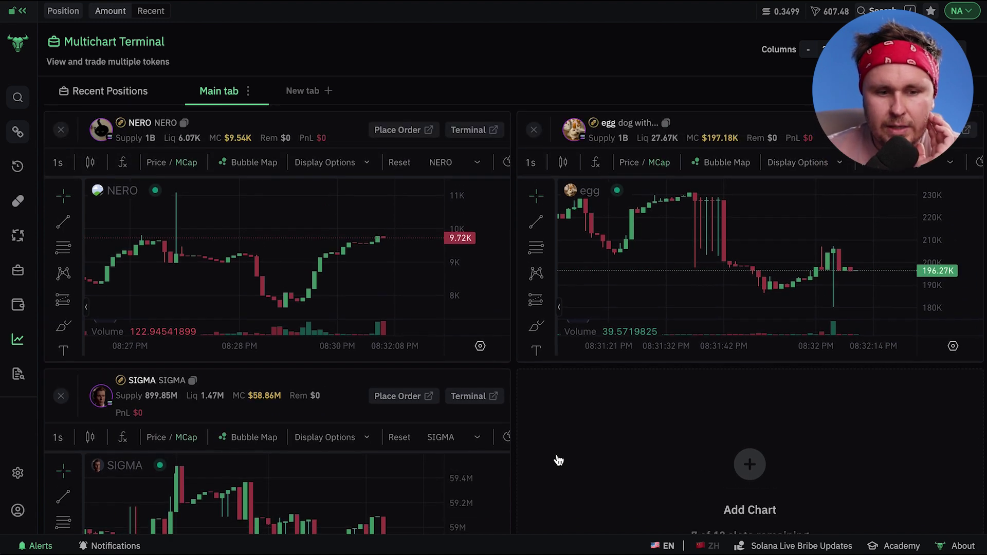
scroll(633, 433, down, 1)
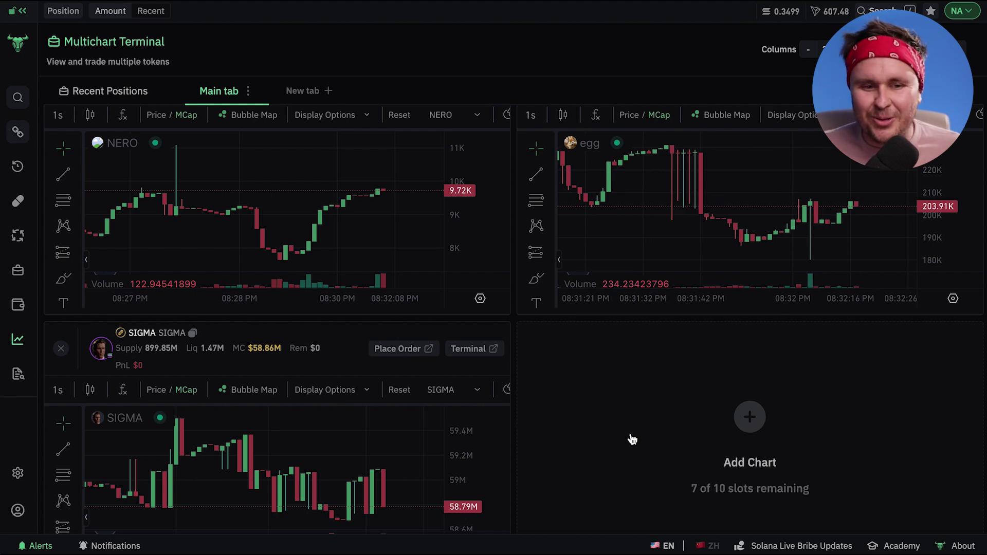
scroll(633, 439, down, 1)
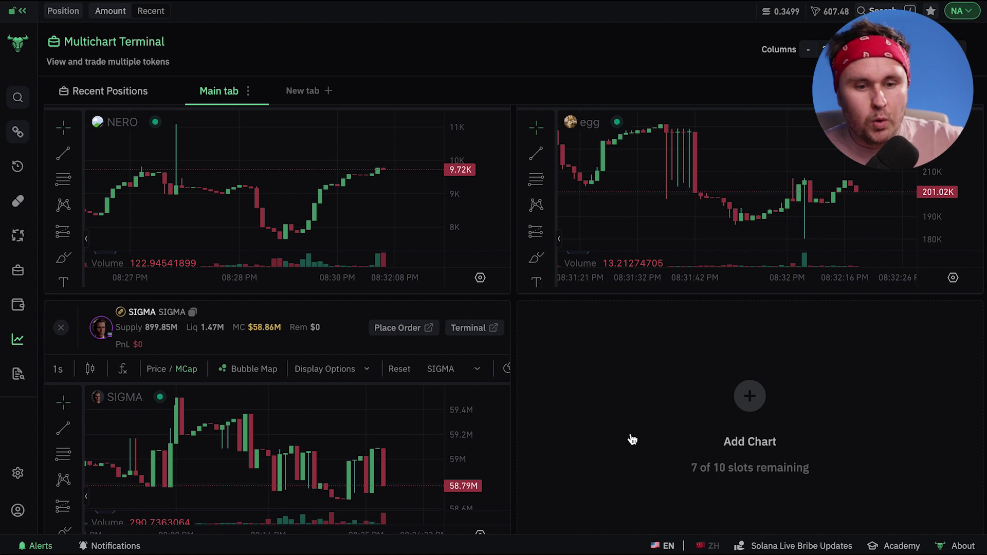
scroll(633, 439, up, 1)
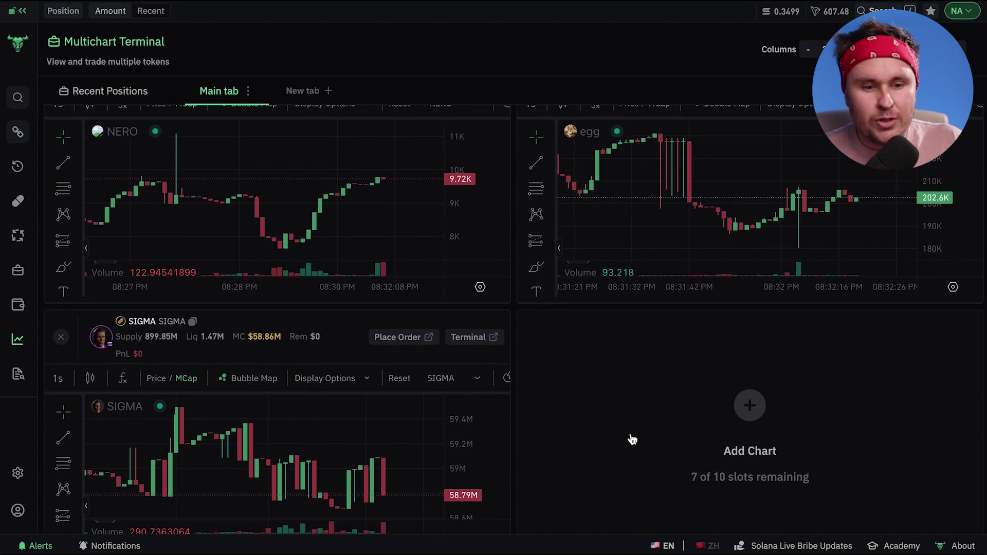
scroll(632, 440, up, 2)
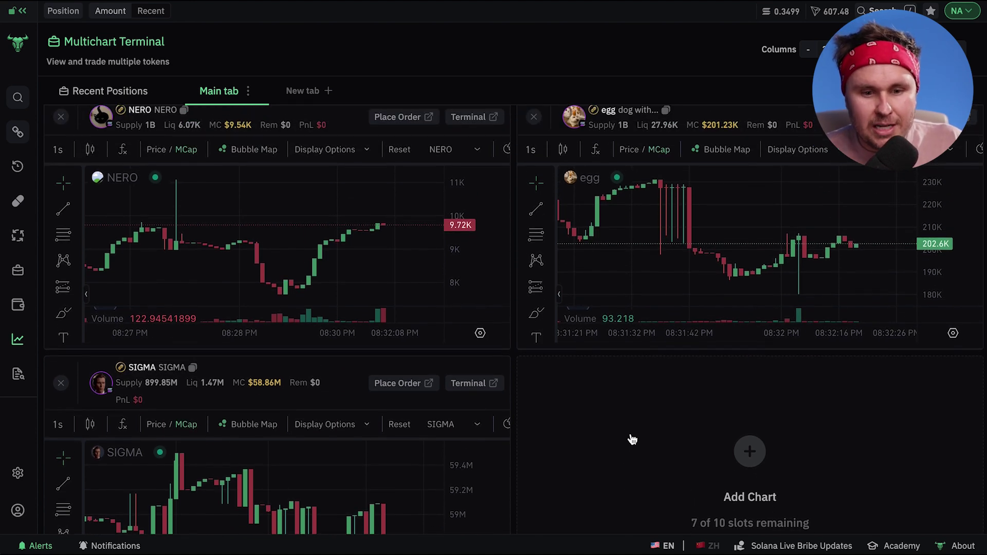
scroll(633, 440, up, 1)
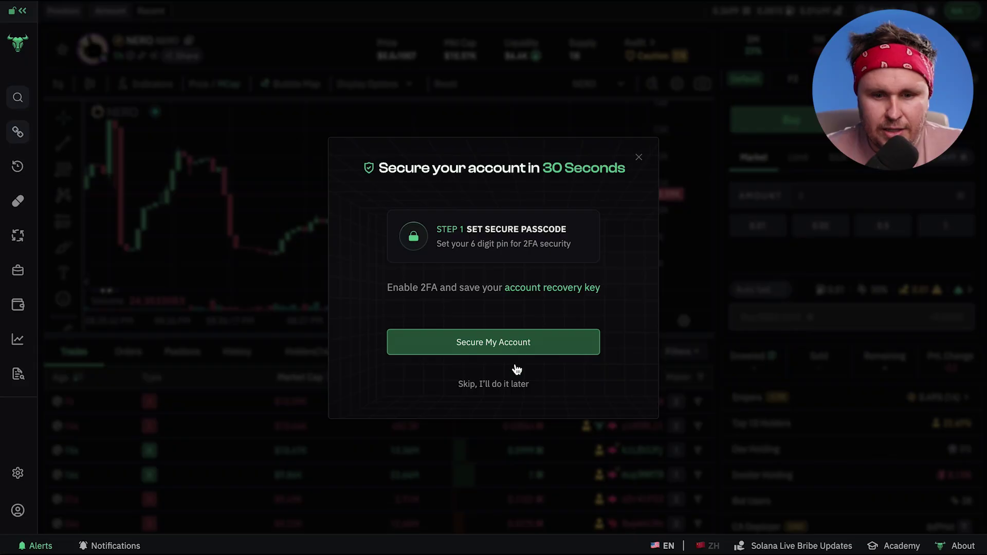
Dismiss the security prompt, widen NERO's price scale to 6K–16K, and browse Neo Vision columns.
click(495, 381)
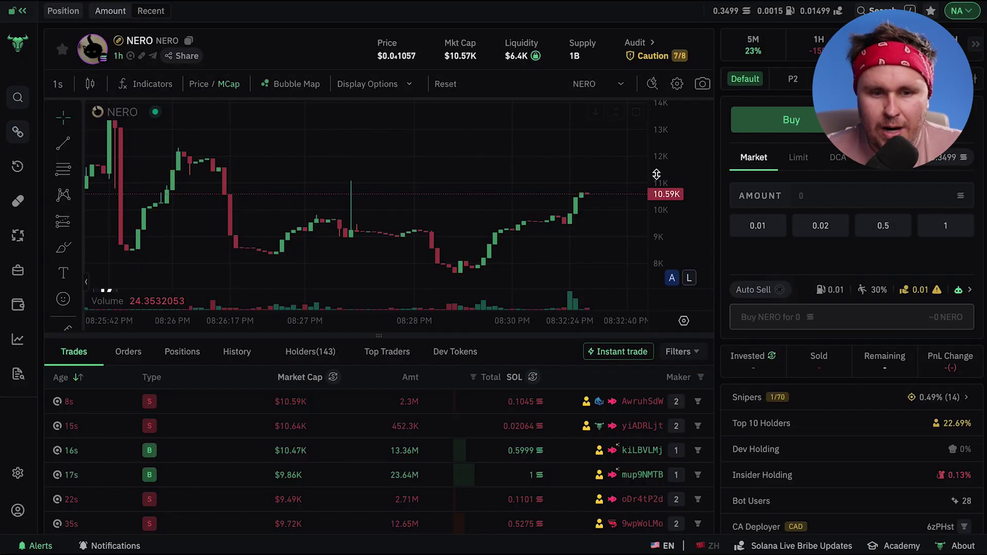
drag(657, 174, 671, 232)
click(17, 201)
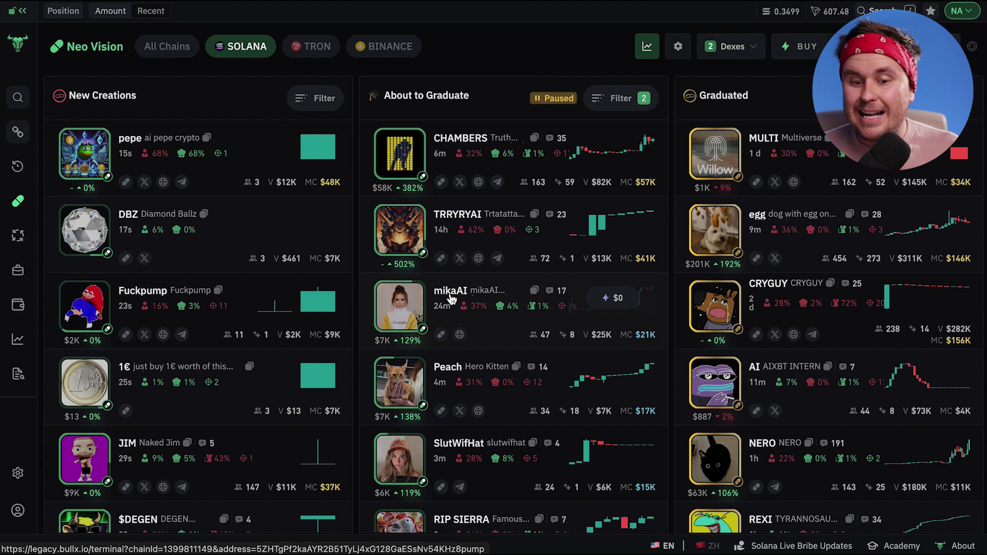
mouse_move(407, 308)
scroll(377, 327, down, 2)
scroll(377, 327, up, 2)
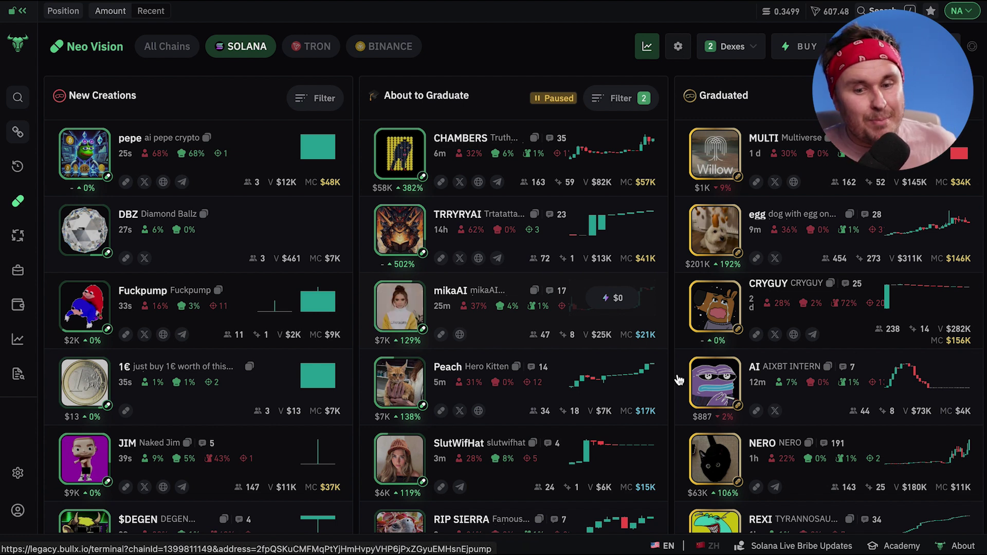
scroll(741, 368, down, 1)
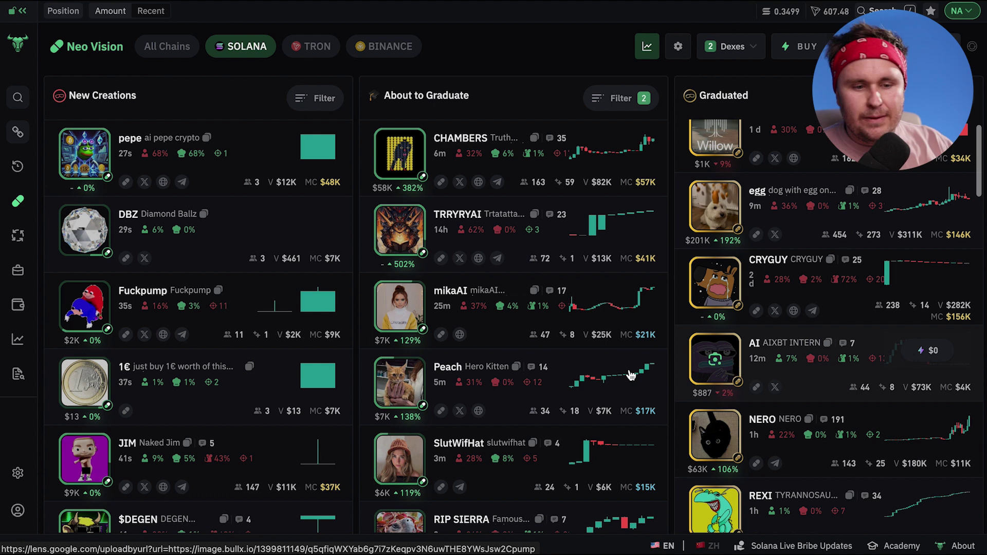
click(20, 377)
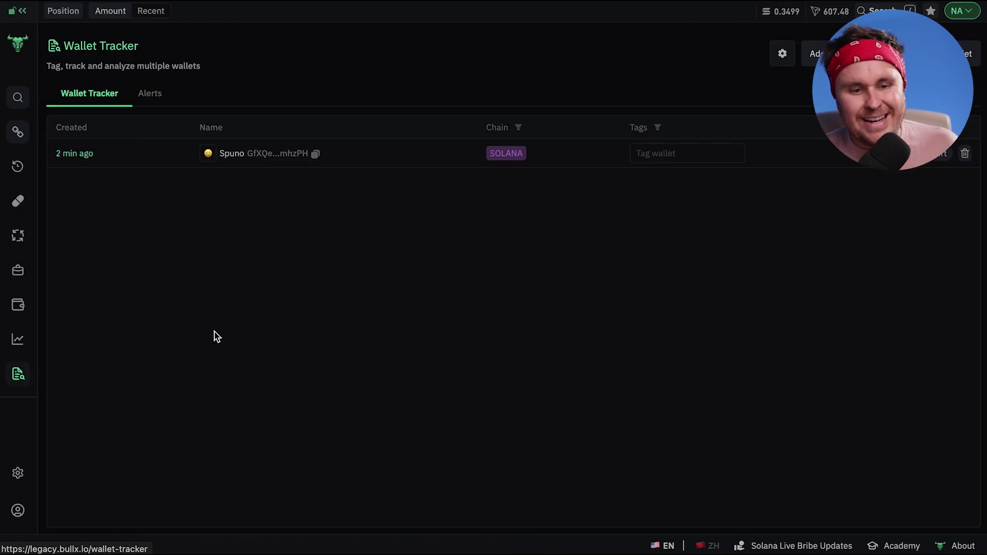